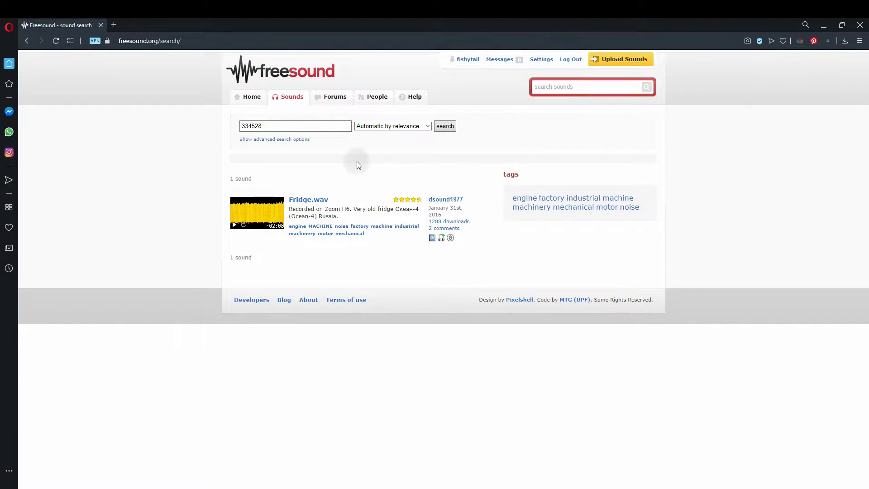
Open the Fridge.wav page on Freesound and preview the recording in its waveform player.
left_click(308, 199)
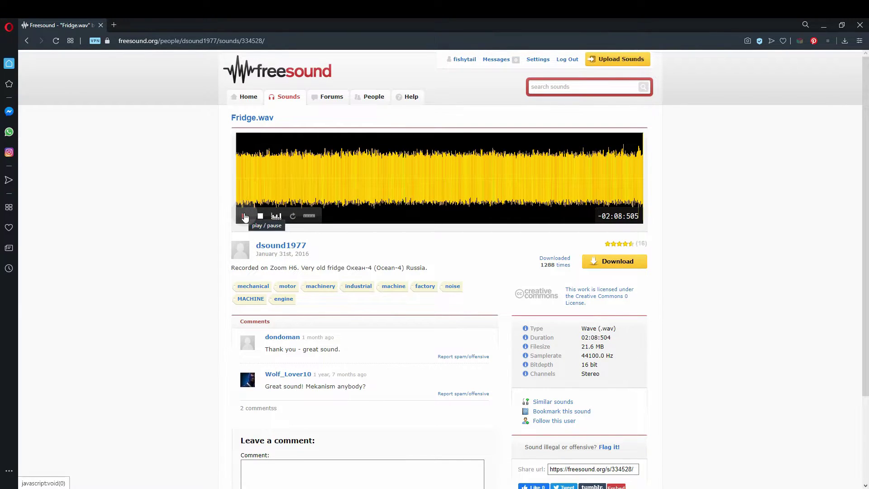
left_click(245, 216)
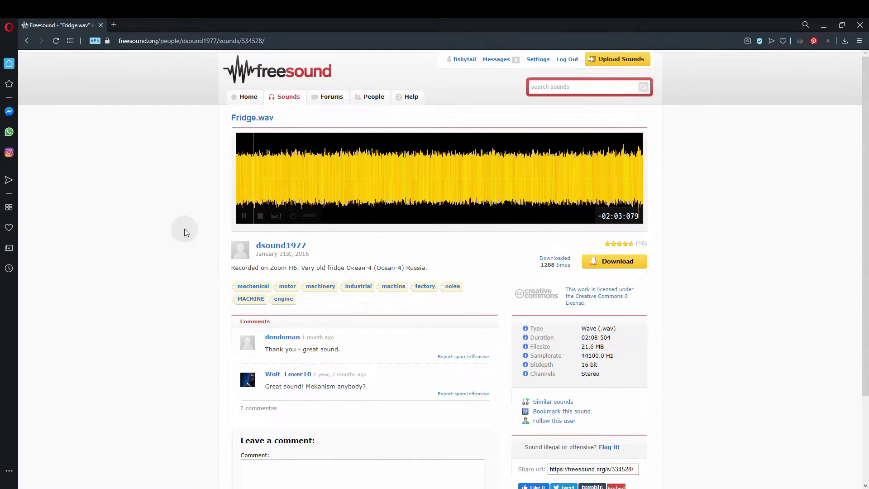
left_click(265, 224)
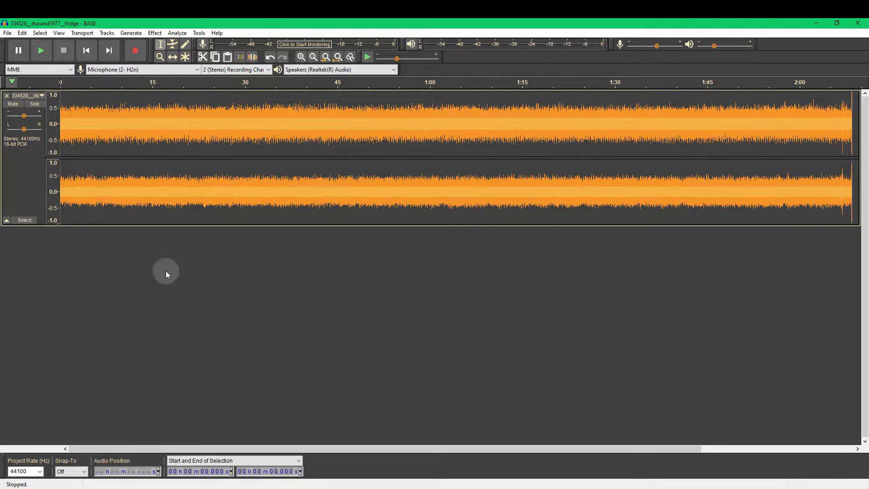
Select the fridge track and mix it from stereo down to mono.
left_click(24, 172)
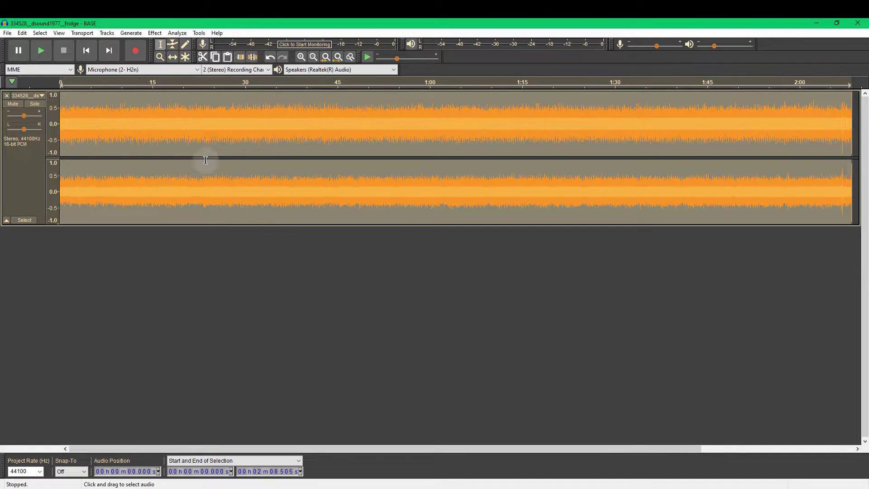
left_click(106, 33)
mouse_move(124, 57)
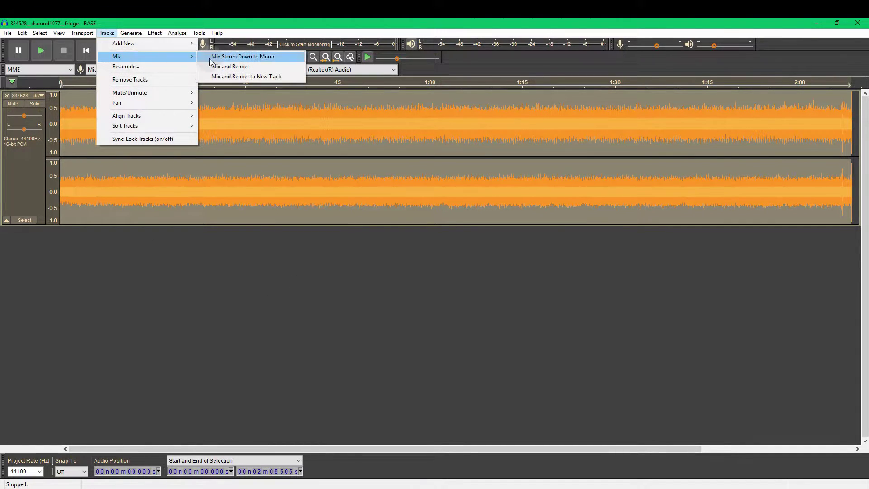
left_click(253, 60)
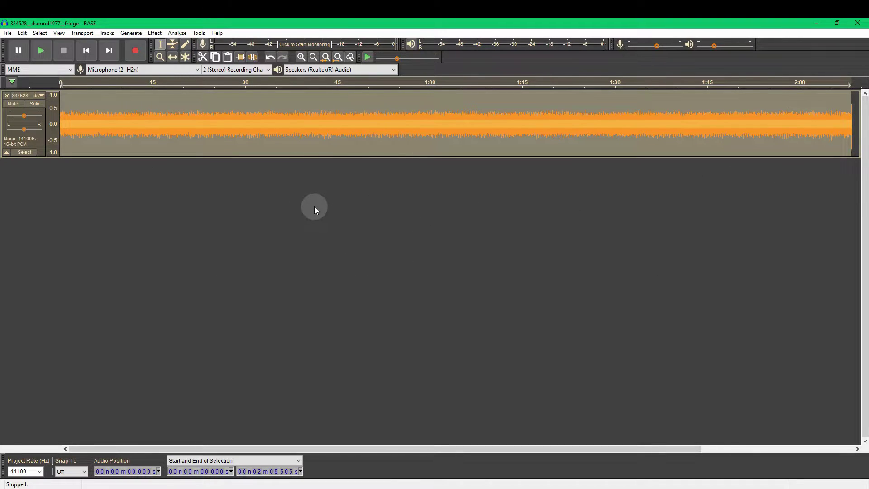
Delete everything after about 24.4 s, check the 25-second clip, then select it all.
left_click(607, 187)
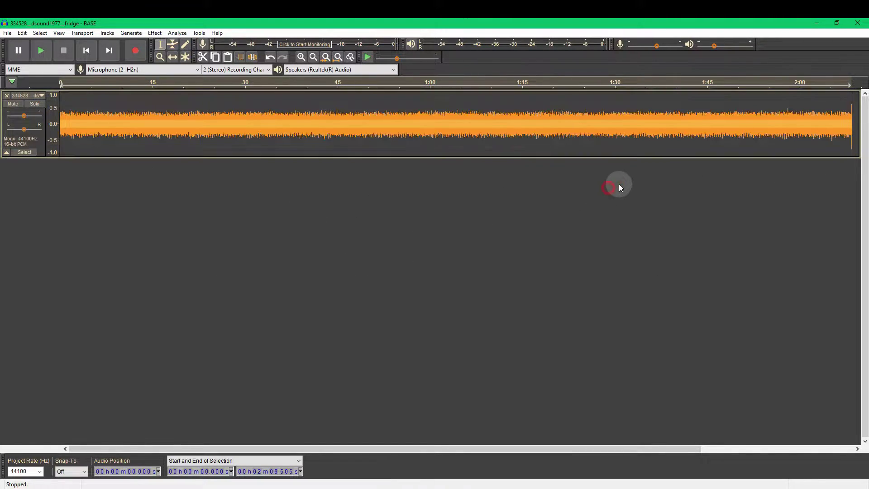
left_click_drag(851, 120, 213, 105)
key("Delete")
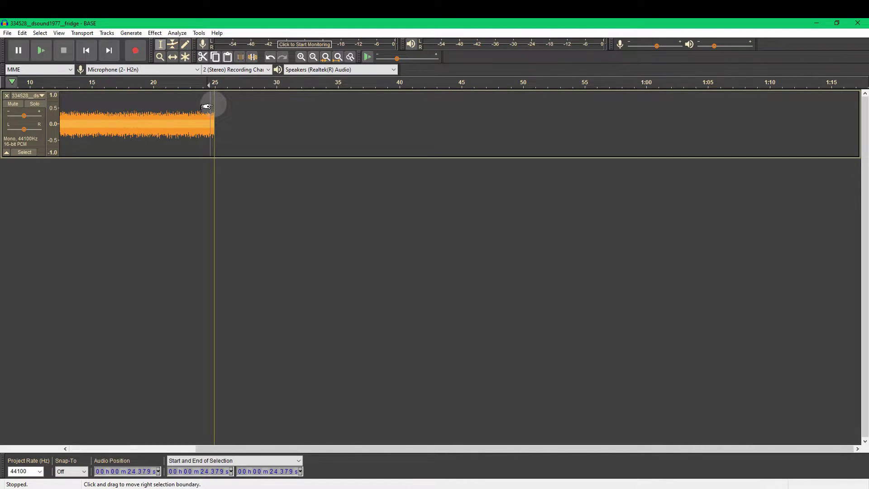
scroll(213, 105, "up", 7)
scroll(296, 112, "up", 9)
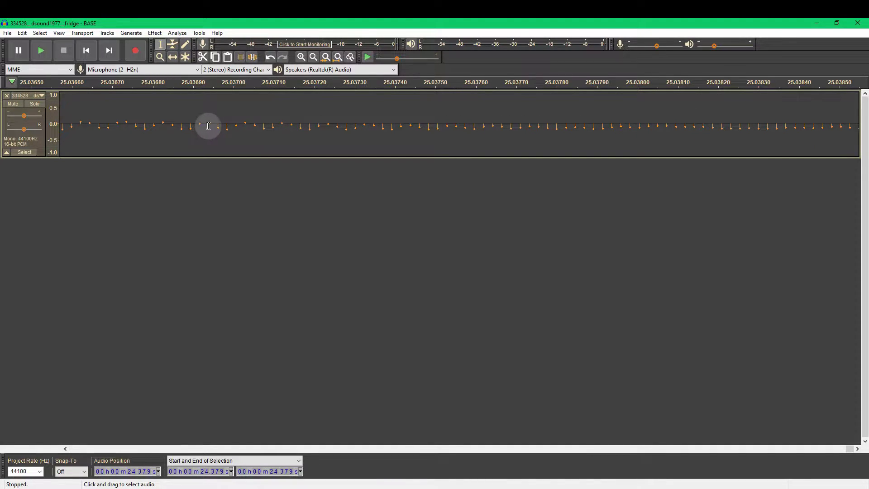
key("ctrl+f")
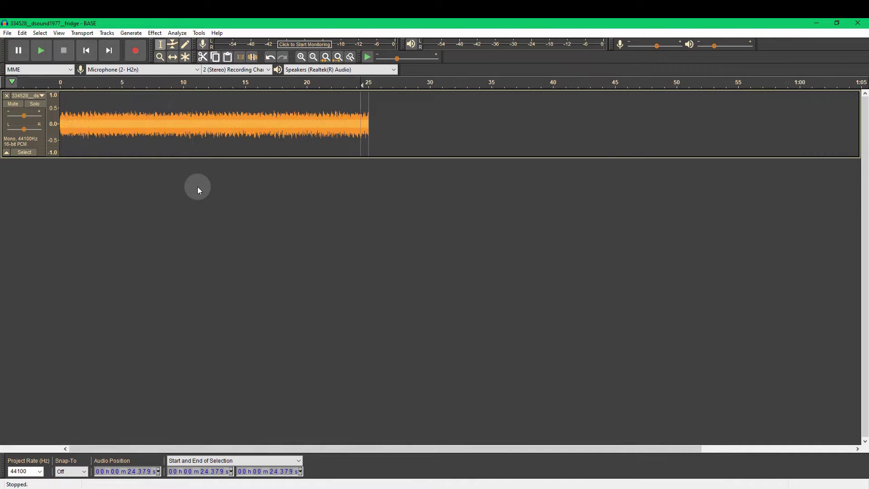
key("ctrl+a")
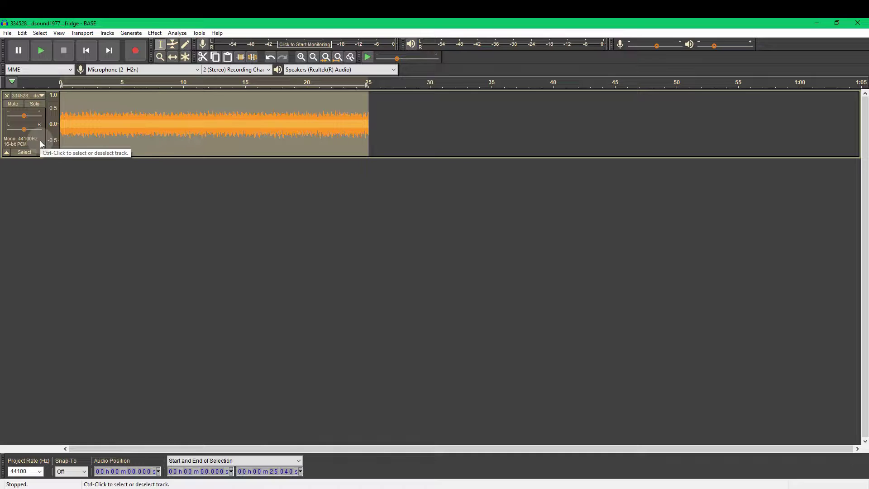
Apply a Low-Pass Filter at 500.0 Hz to the whole fridge track.
left_click(160, 34)
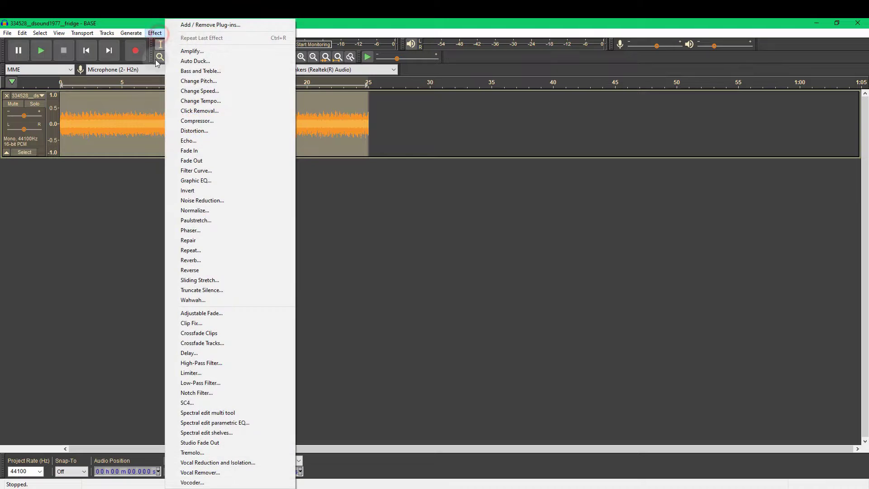
left_click(234, 384)
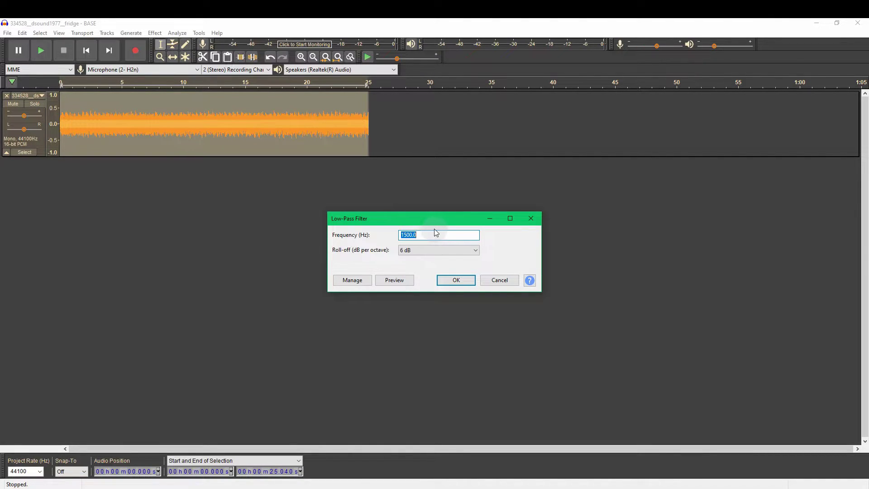
type("500.0")
left_click(450, 280)
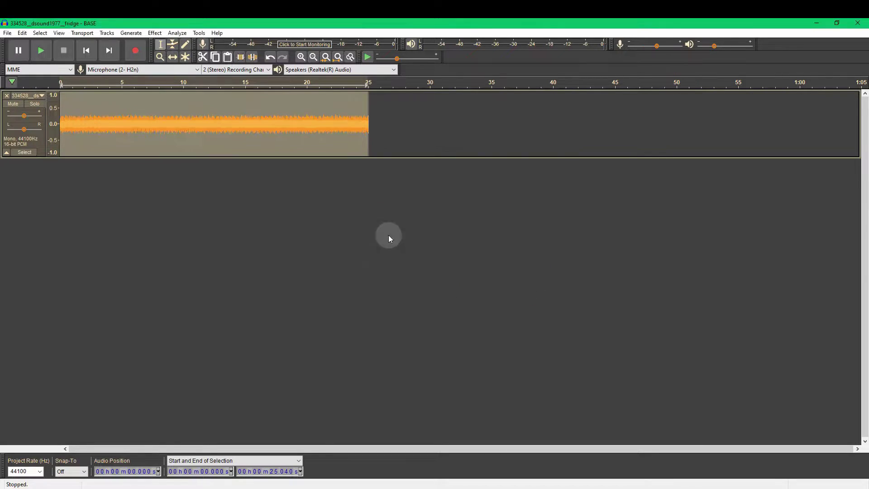
key("ctrl+z")
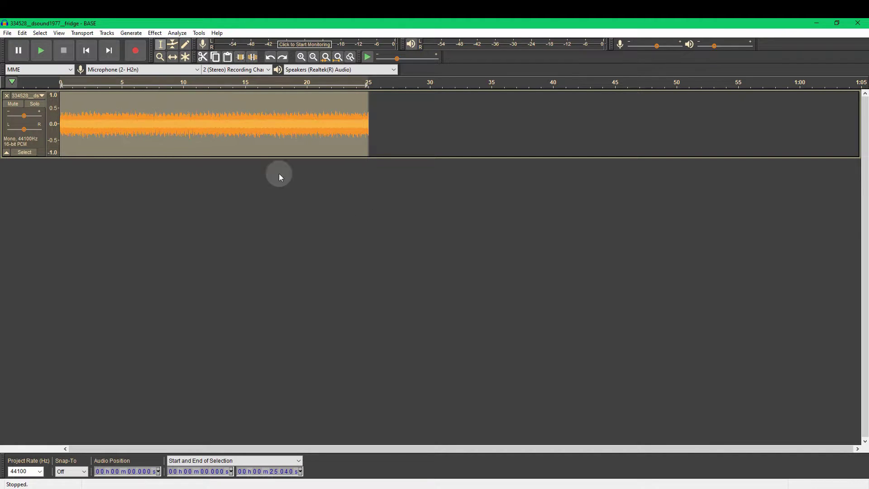
left_click(45, 51)
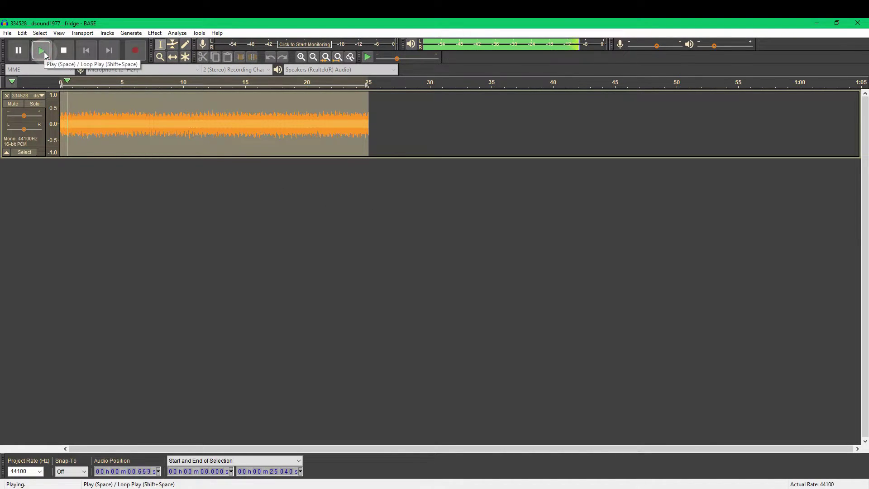
left_click(64, 51)
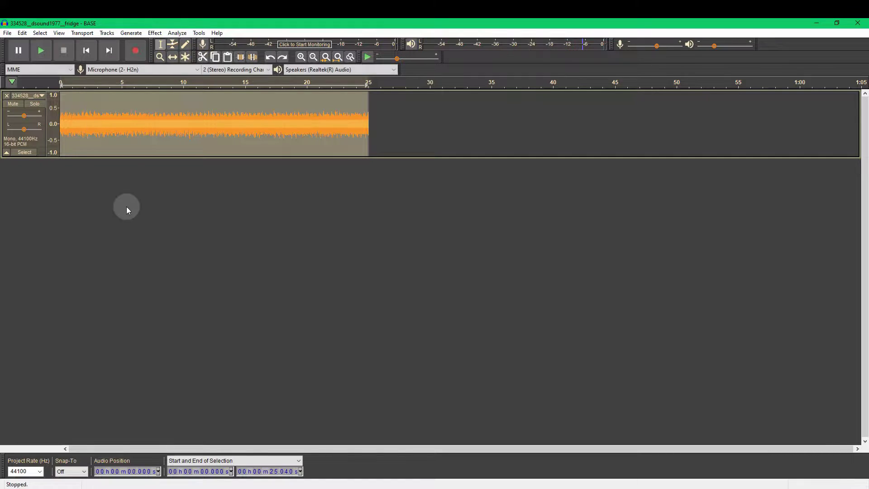
key("ctrl+y")
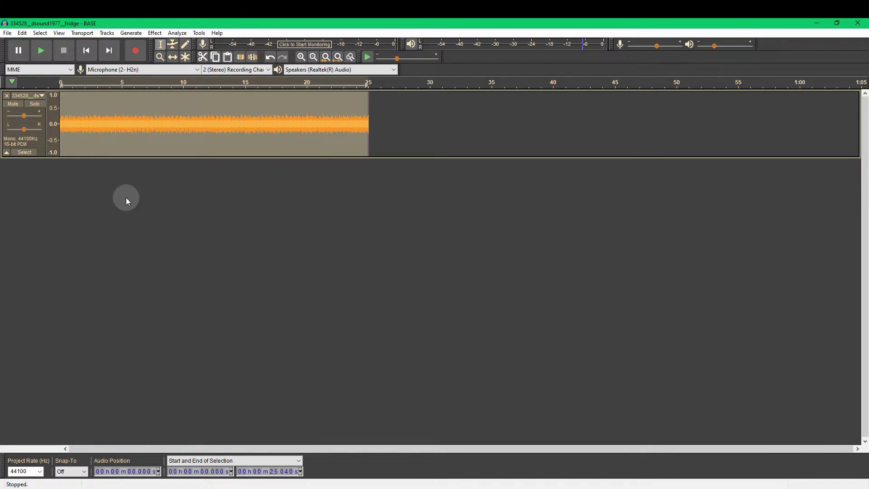
left_click(41, 54)
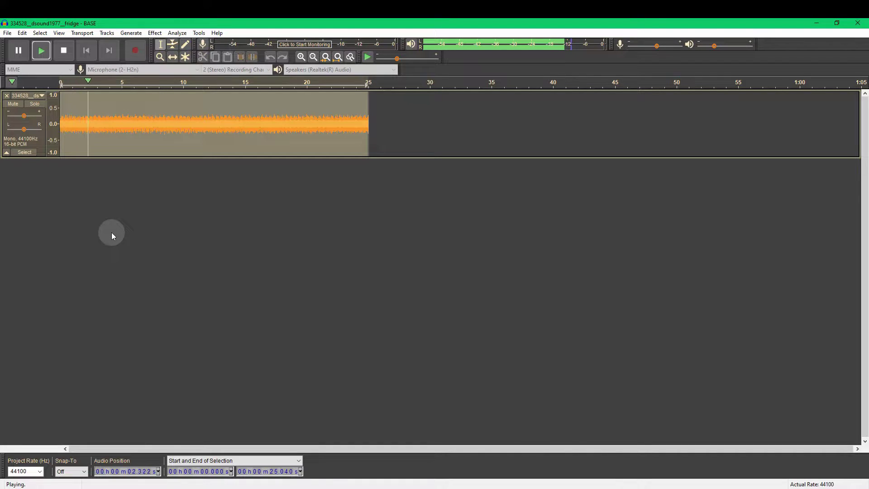
key("space")
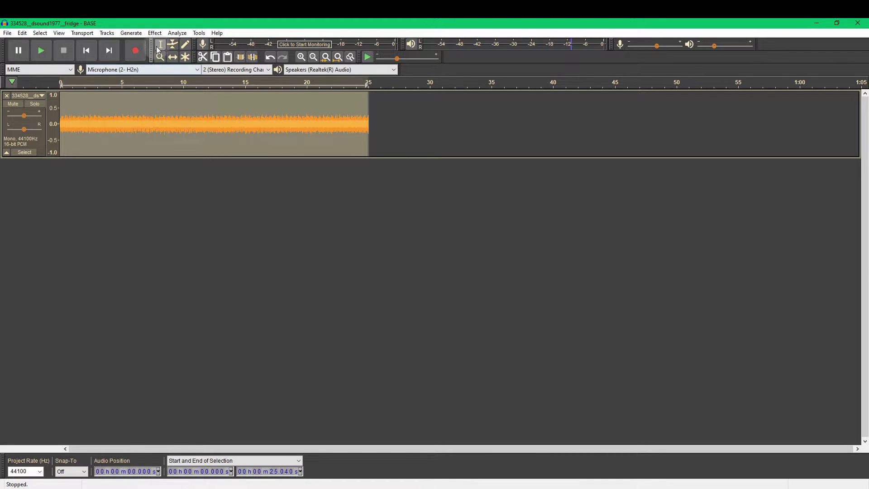
Load the Alien Base 1 preset in Graphic EQ, cutting 2–20 kHz bands to -20 dB.
left_click(155, 33)
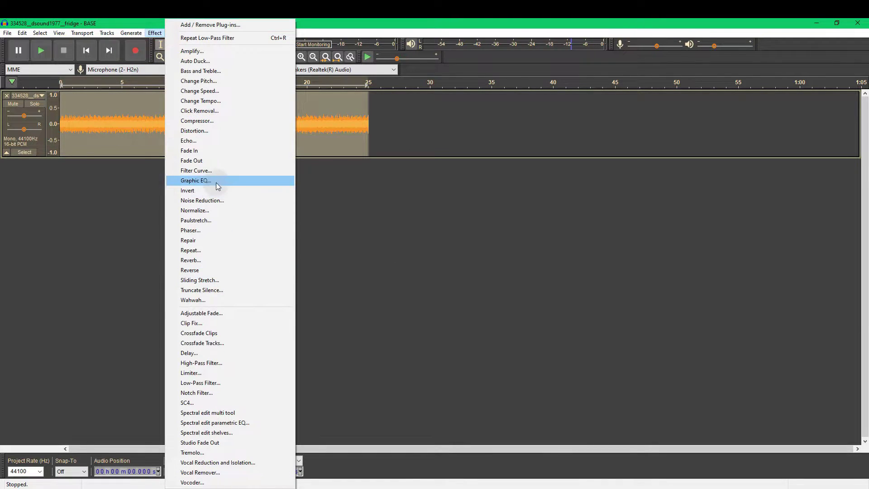
left_click(218, 181)
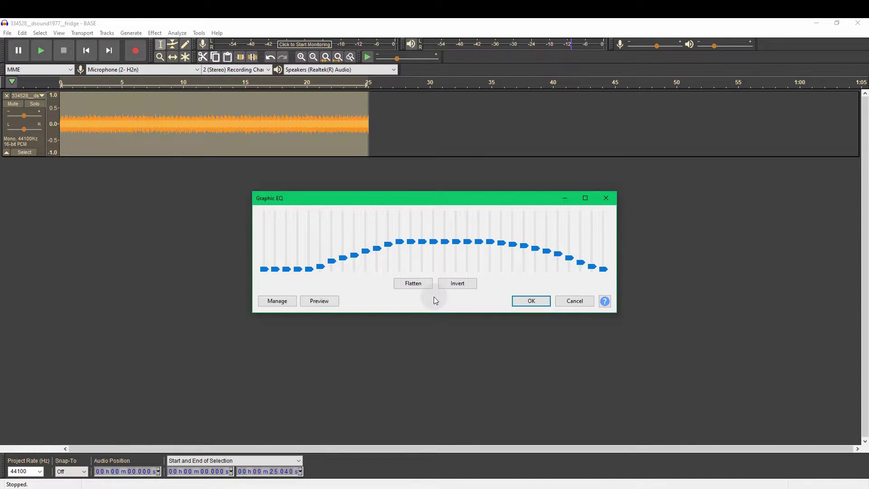
left_click(293, 303)
mouse_move(290, 313)
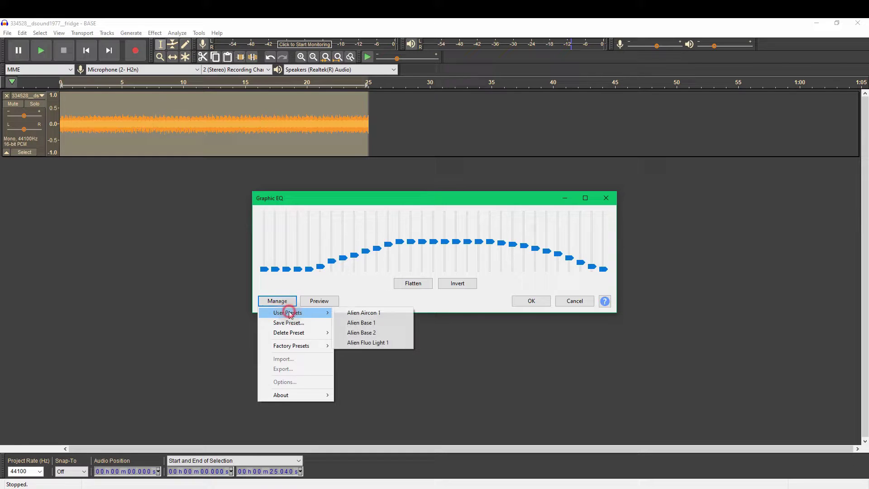
left_click(387, 324)
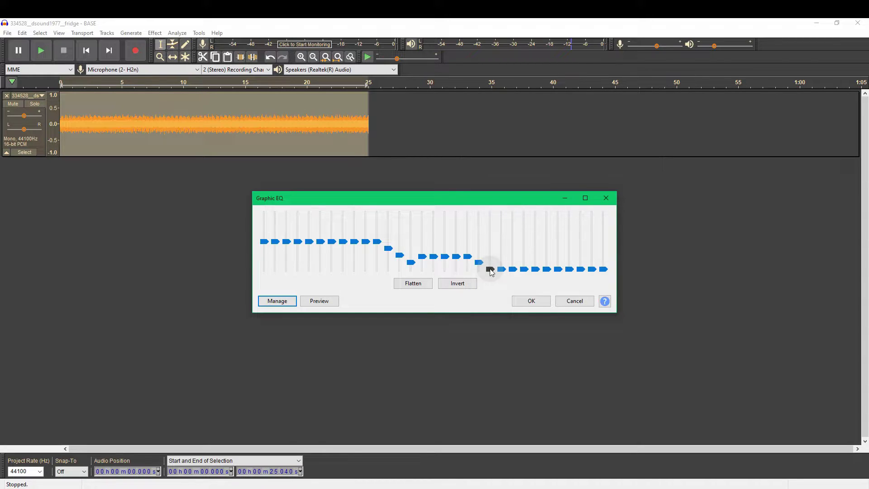
left_click(521, 302)
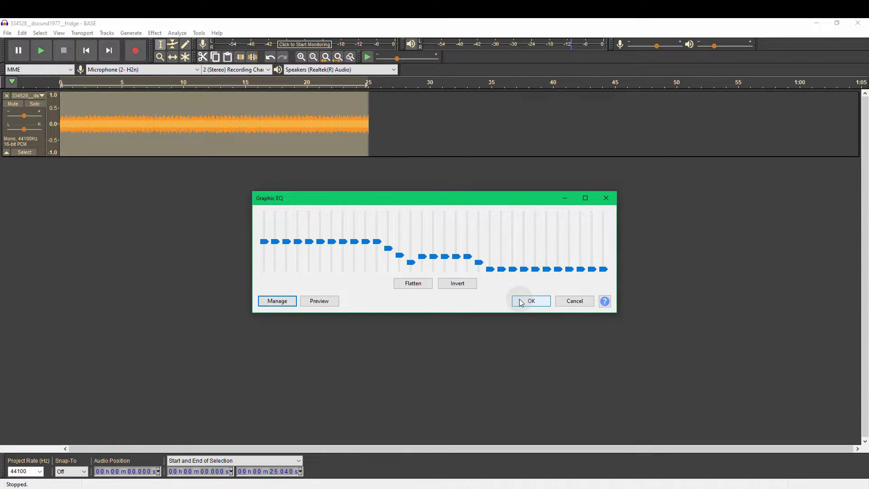
Apply the EQ curve and play back the fridge hum.
left_click(521, 302)
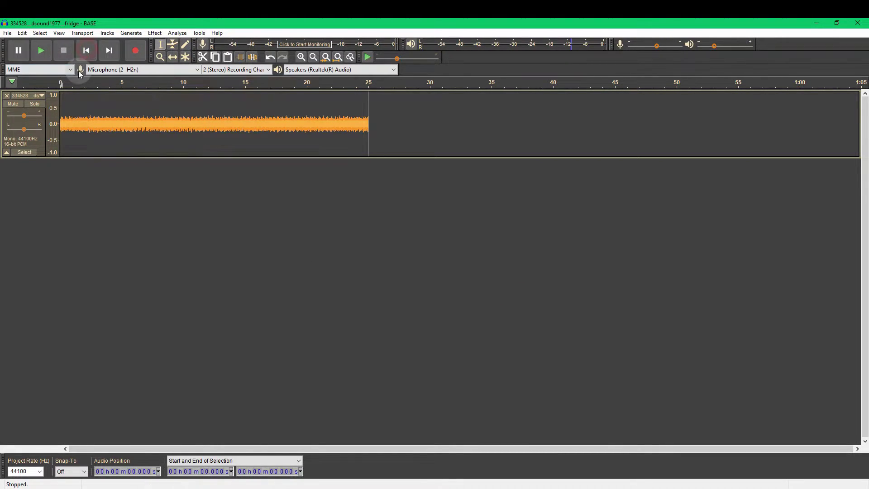
left_click(41, 50)
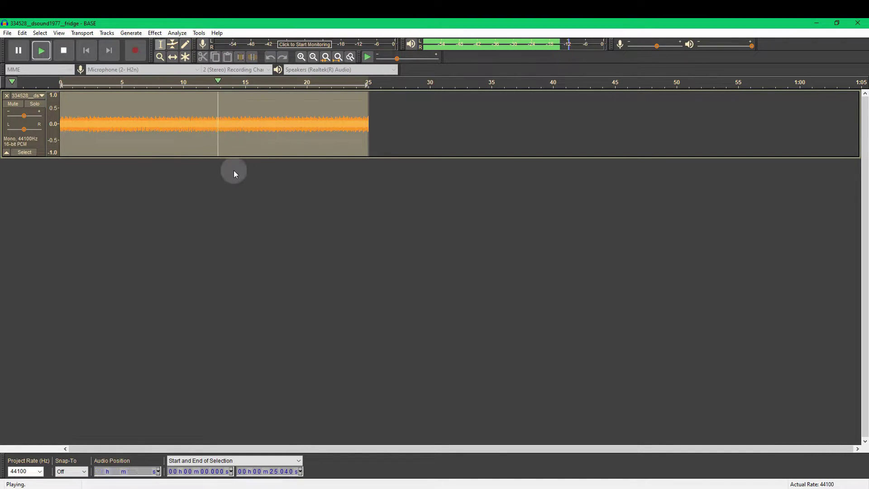
left_click(65, 51)
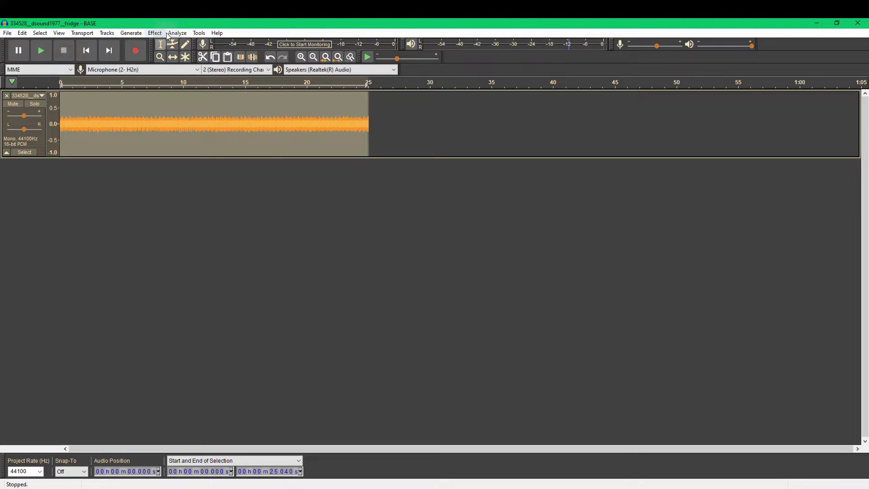
Apply the Graphic EQ curve to the hum again and listen to the equalised result.
left_click(155, 33)
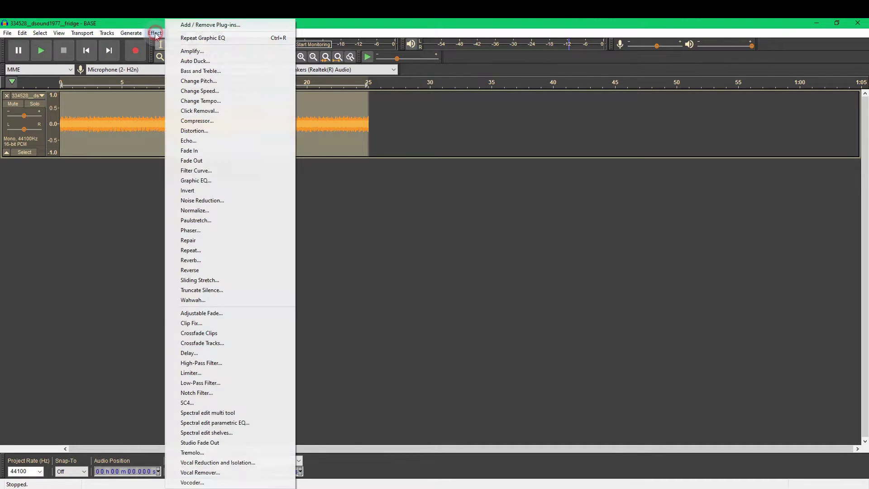
left_click(204, 181)
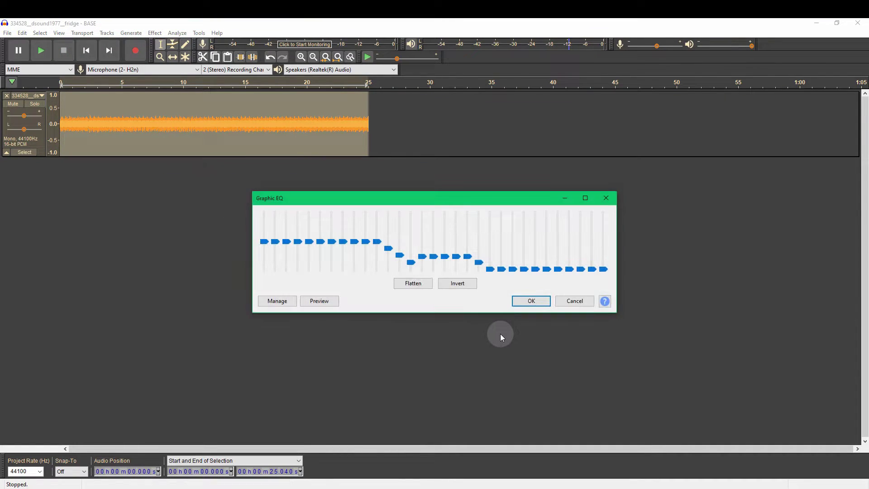
left_click(528, 300)
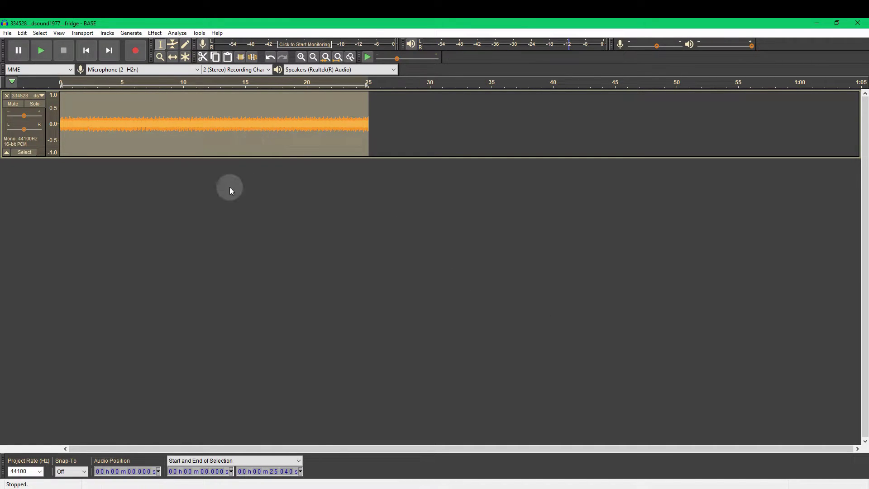
key("space")
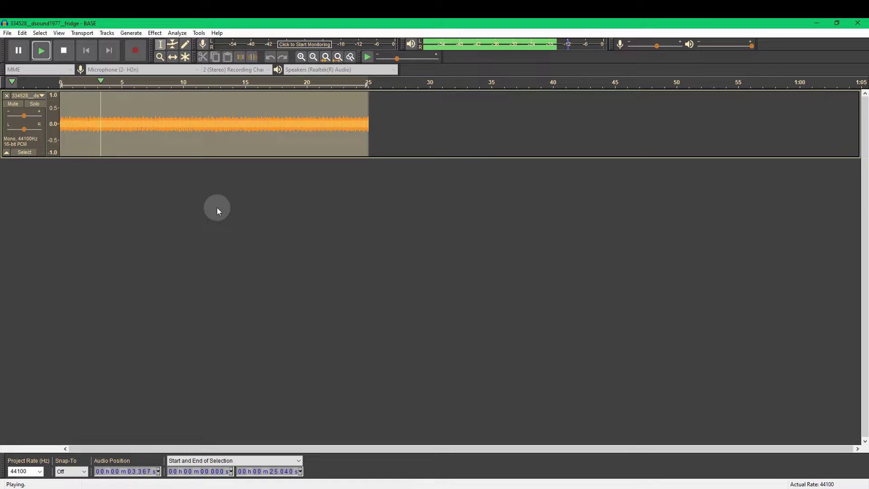
key("space")
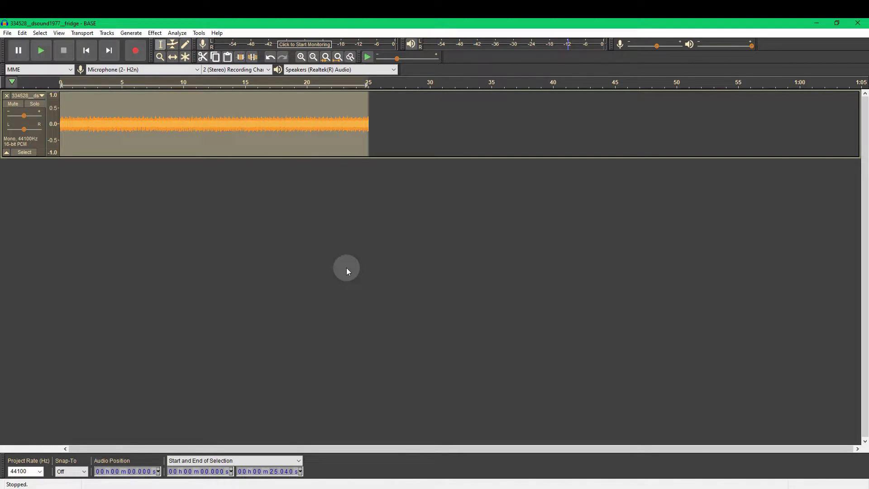
Apply Sliding Stretch with -75% initial tempo and -10 semitones, lengthening the hum to about 40 s.
left_click(156, 33)
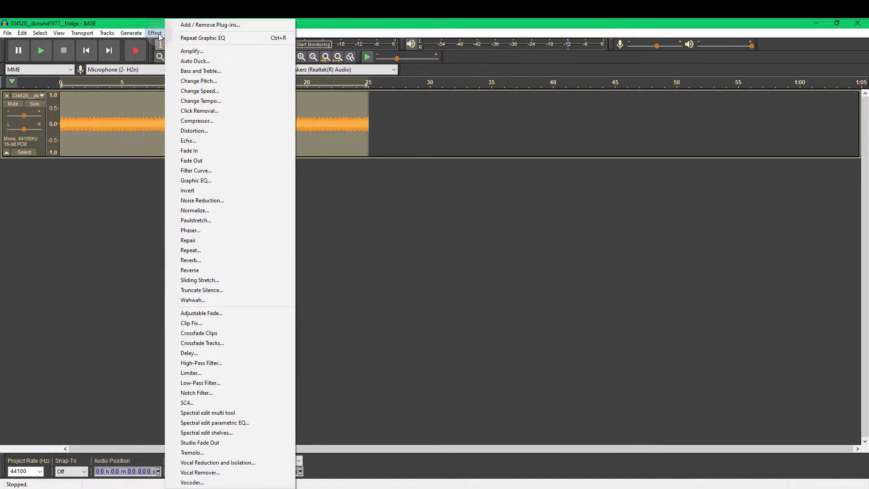
left_click(252, 280)
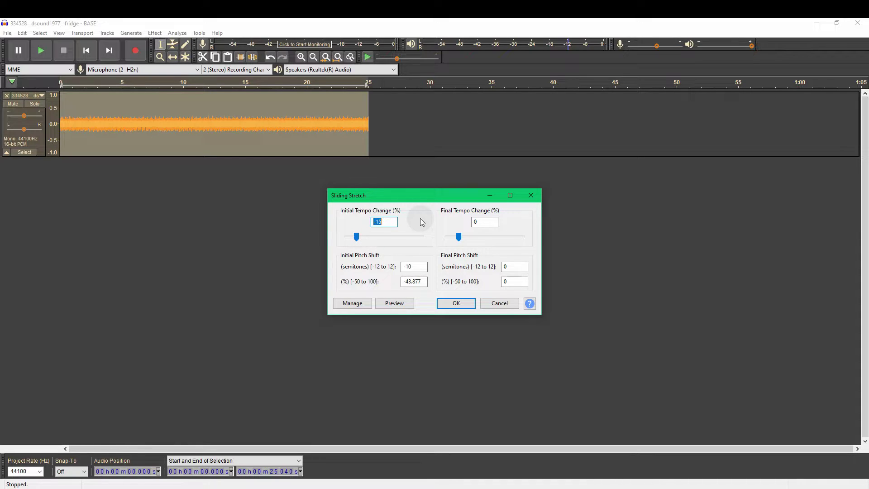
key("Tab")
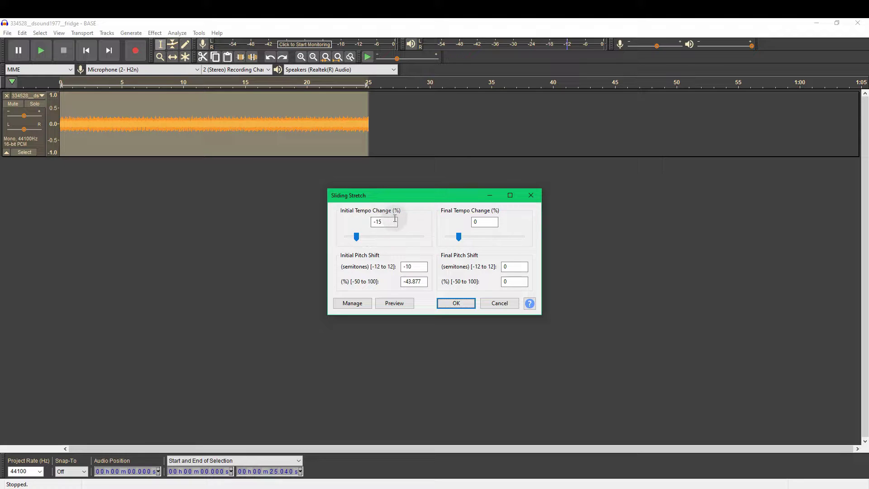
left_click(394, 219)
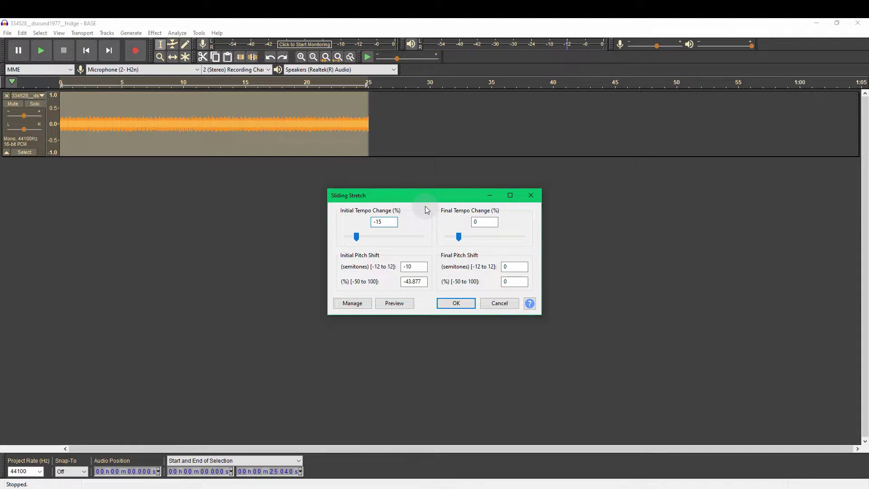
key("BackSpace")
key("BackSpace")
type("7")
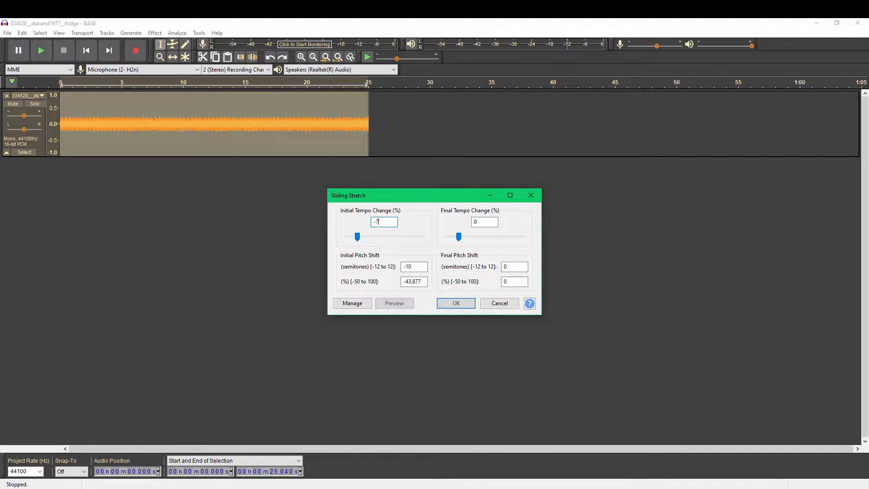
type("5")
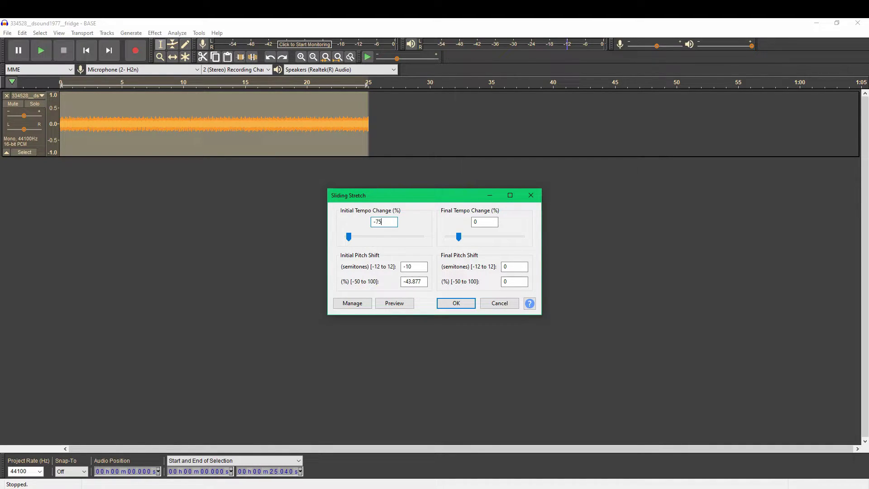
left_click(450, 306)
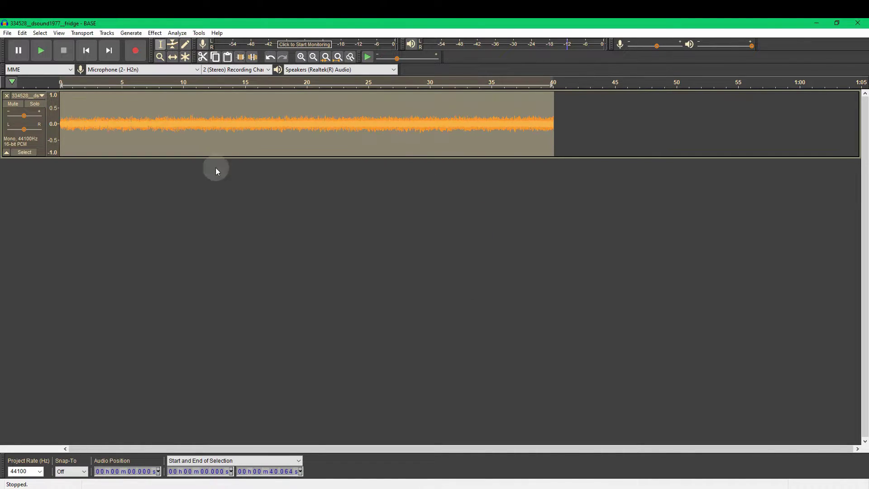
key("space")
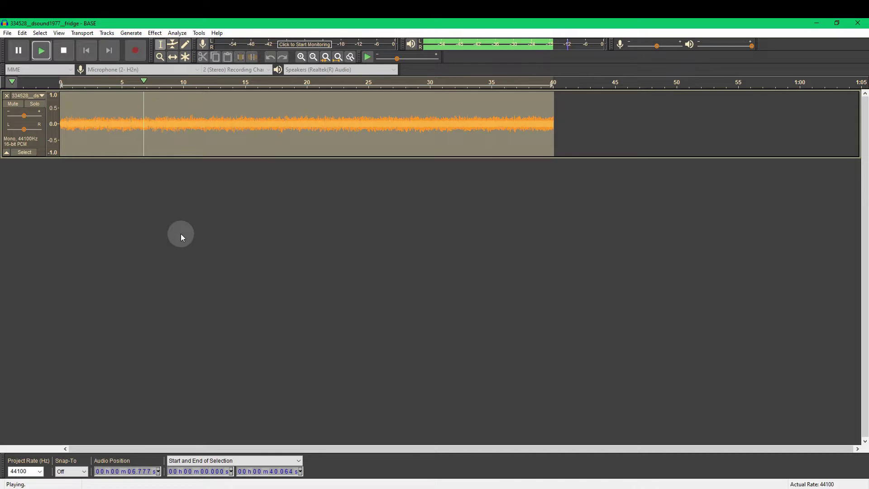
key("space")
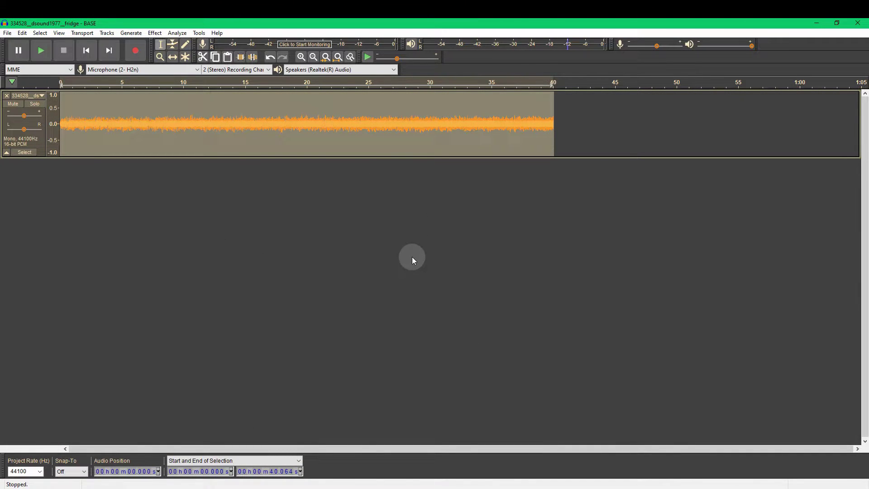
left_click_drag(600, 120, 305, 129)
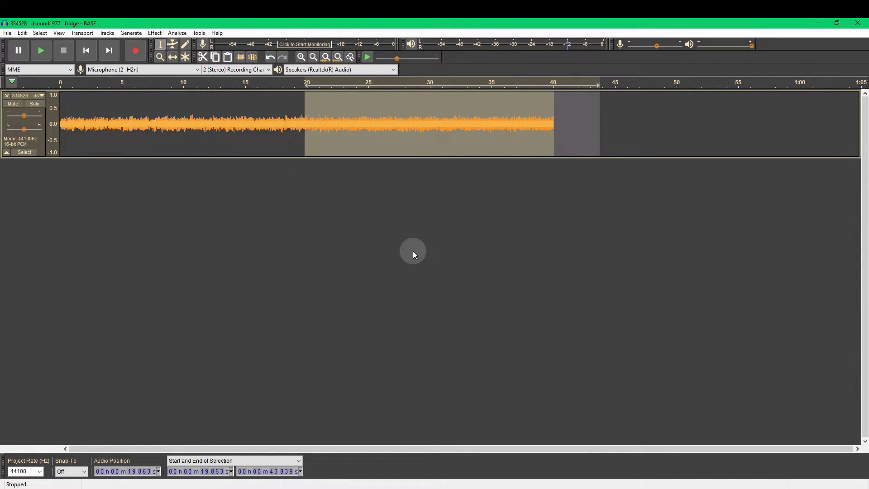
Cut the 20–40 s half of the hum and paste it into a new mono track.
key("space")
key("space")
key("Delete")
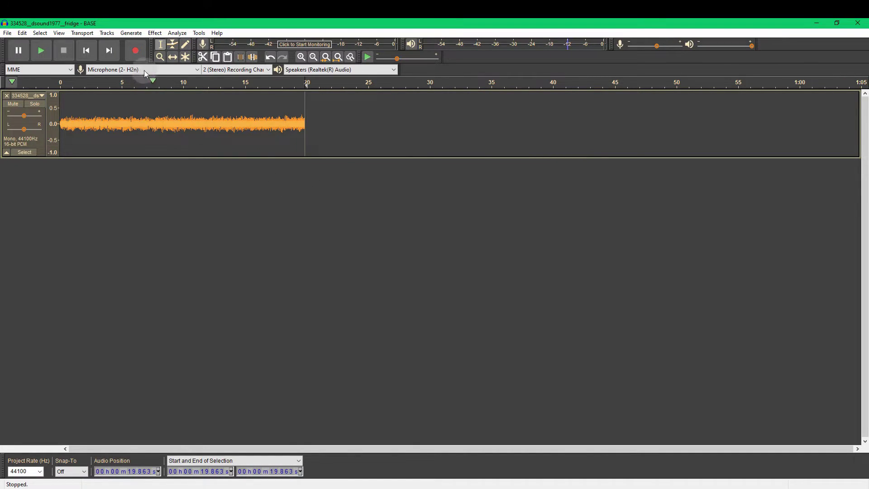
left_click(107, 33)
mouse_move(125, 43)
left_click(217, 42)
key("ctrl+v")
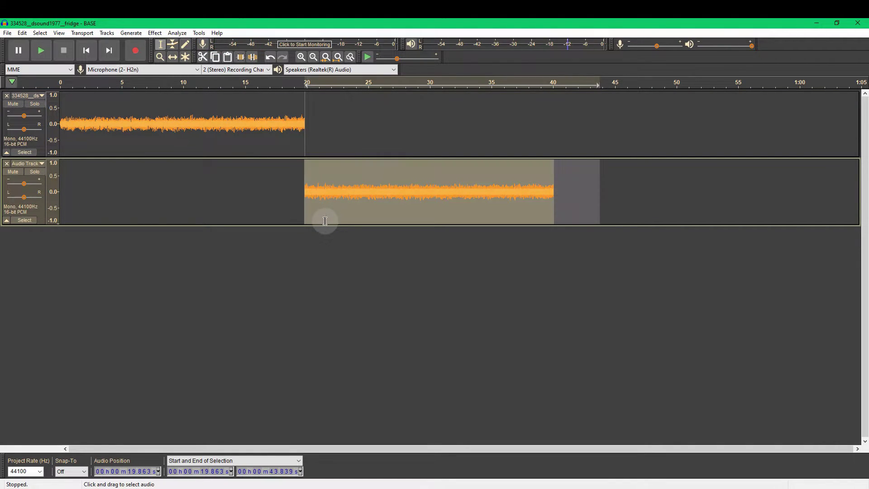
Swap the clips so the second half starts at 0 and the first half overlaps it by one second.
left_click(422, 300)
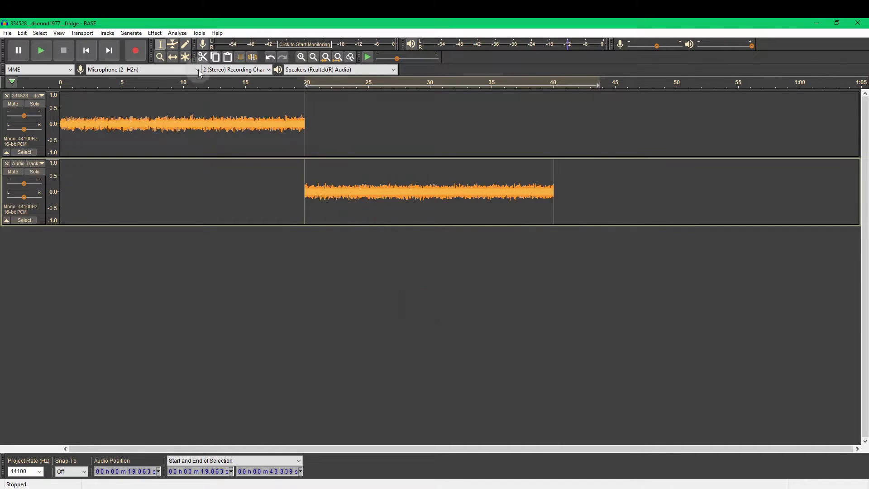
left_click(172, 60)
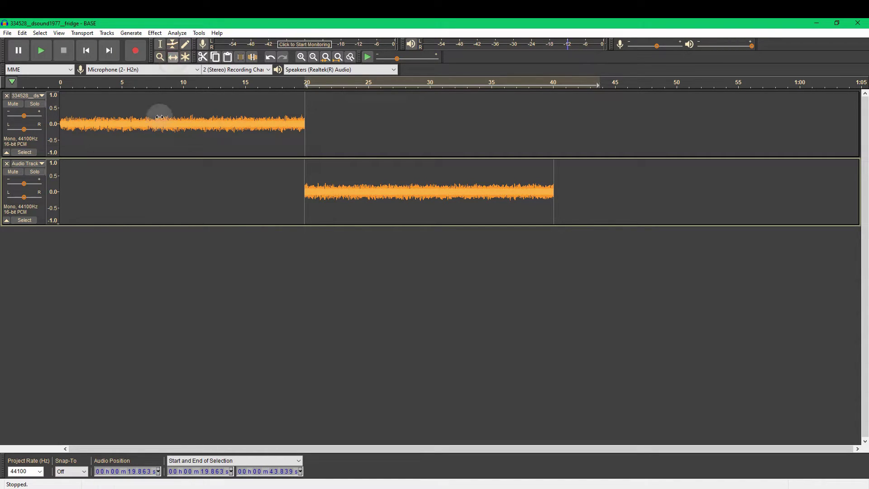
left_click_drag(160, 116, 399, 120)
left_click_drag(411, 187, 177, 186)
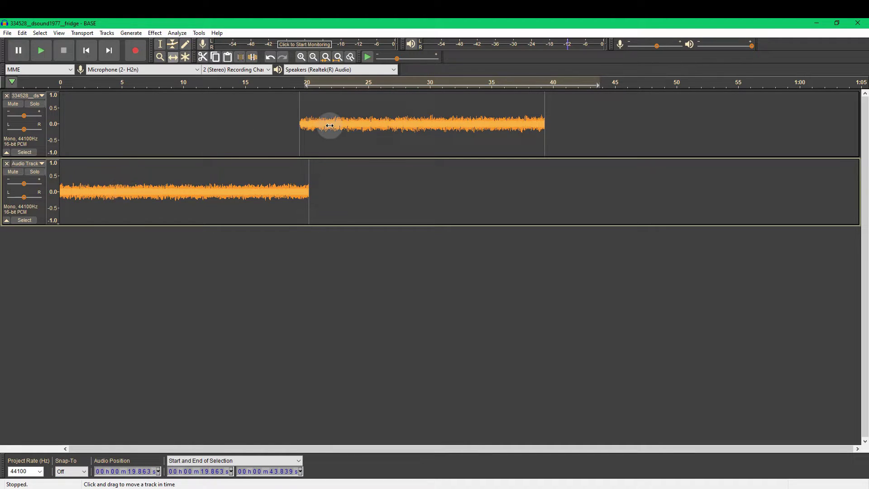
left_click_drag(339, 122, 333, 122)
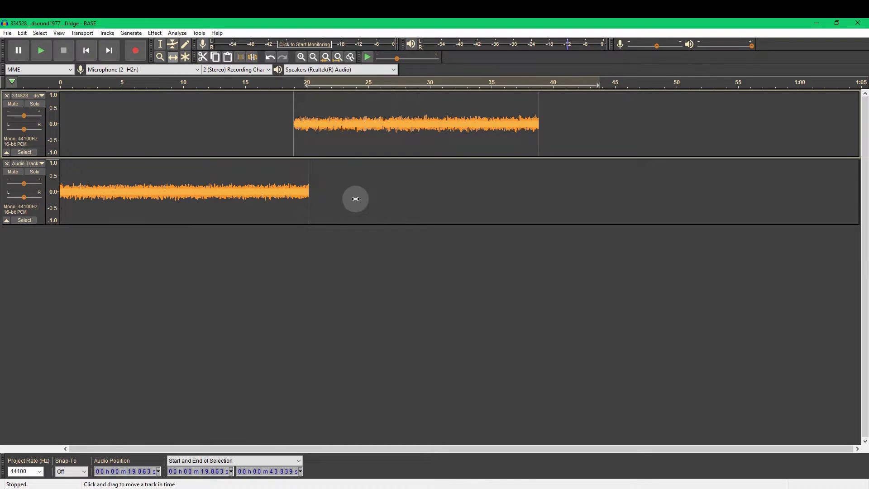
Select the overlap between both clips, from about 19 to 20.2 s.
left_click(161, 45)
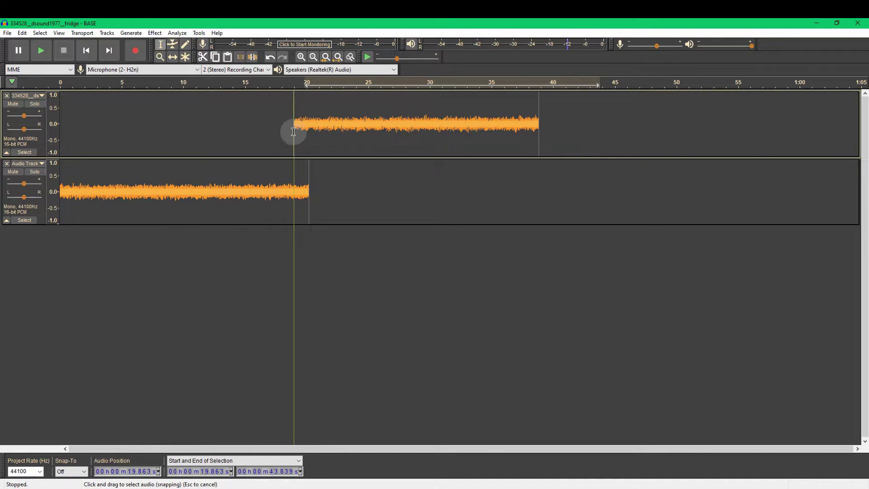
left_click_drag(294, 135, 306, 169)
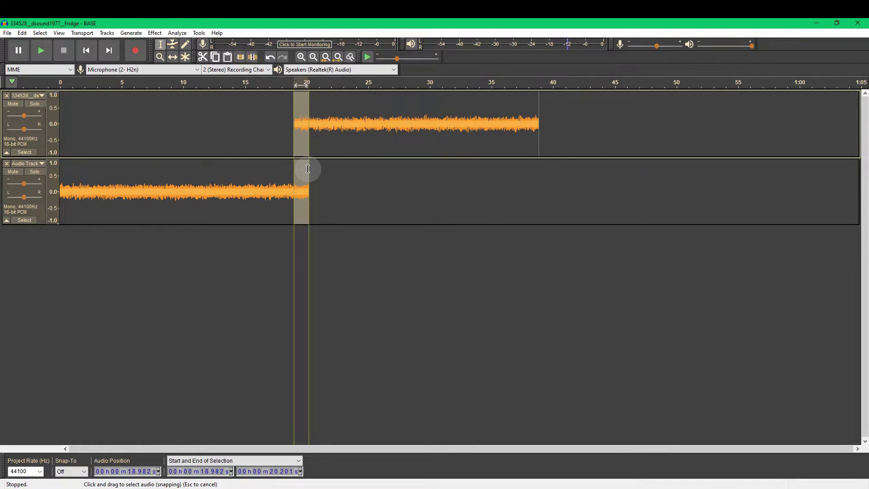
left_click_drag(308, 169, 308, 169)
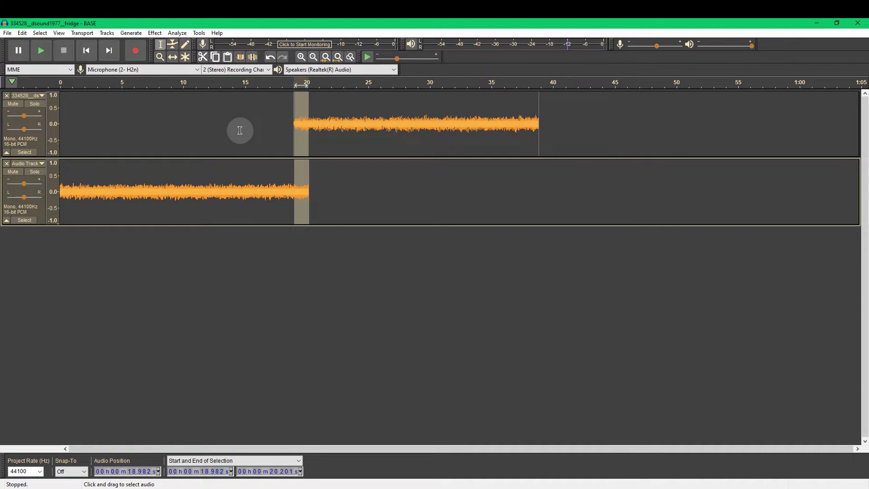
Apply Crossfade Tracks to the overlap with Constant Power 2 fade and automatic direction.
left_click(155, 33)
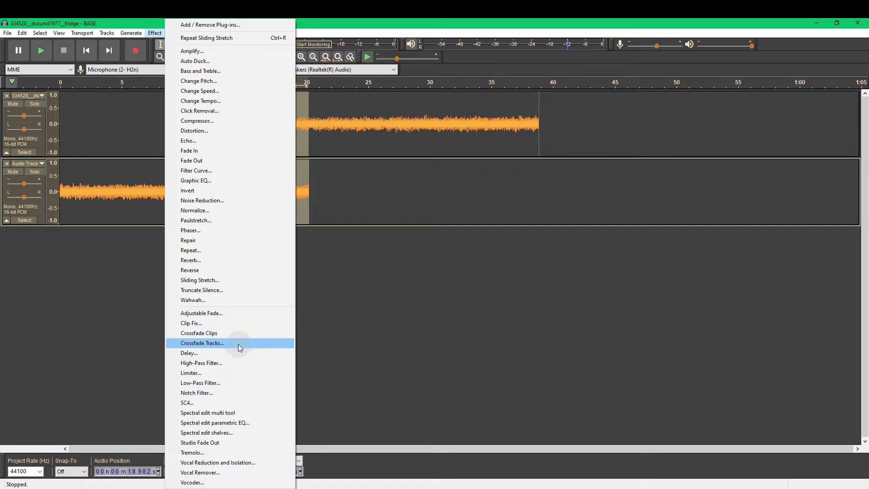
left_click(238, 344)
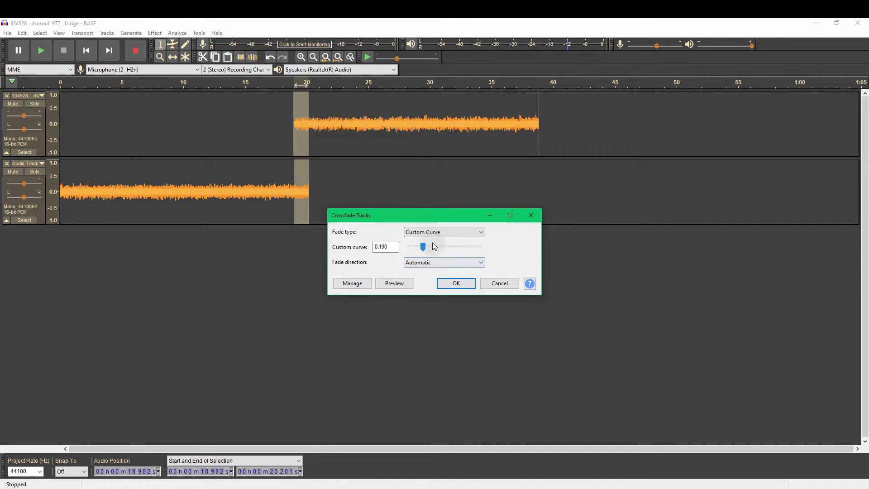
left_click(442, 232)
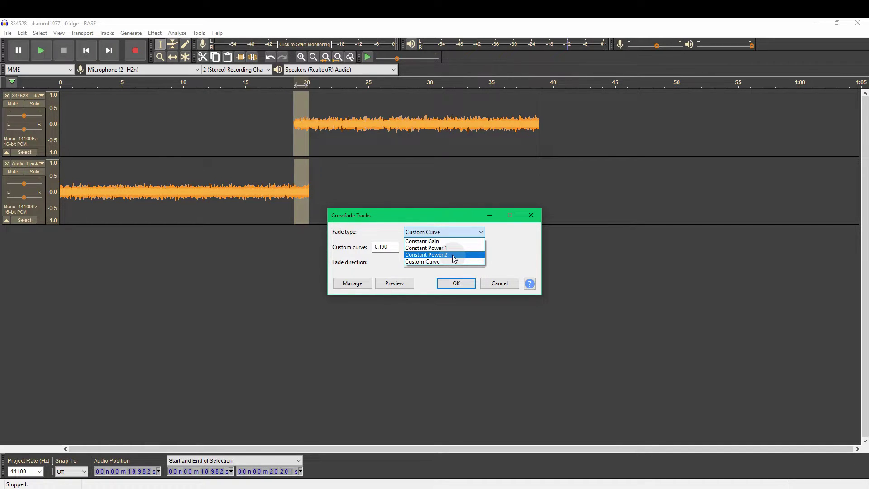
left_click(454, 254)
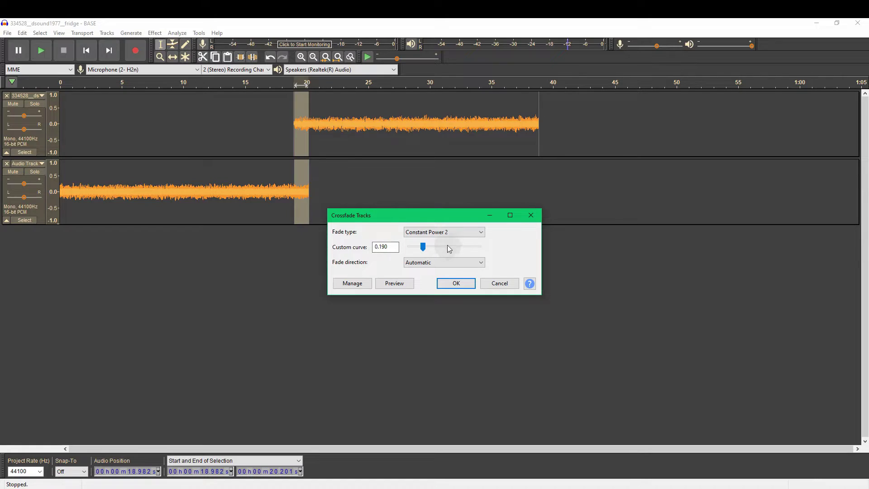
left_click(457, 231)
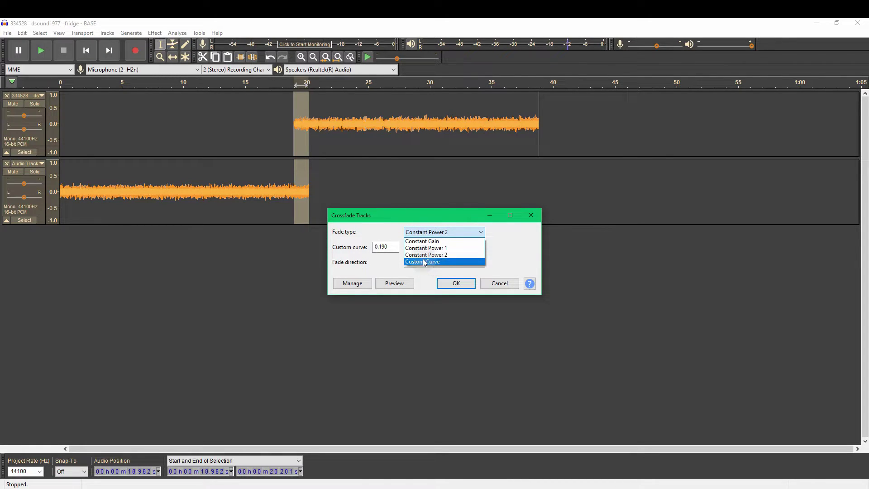
left_click(518, 253)
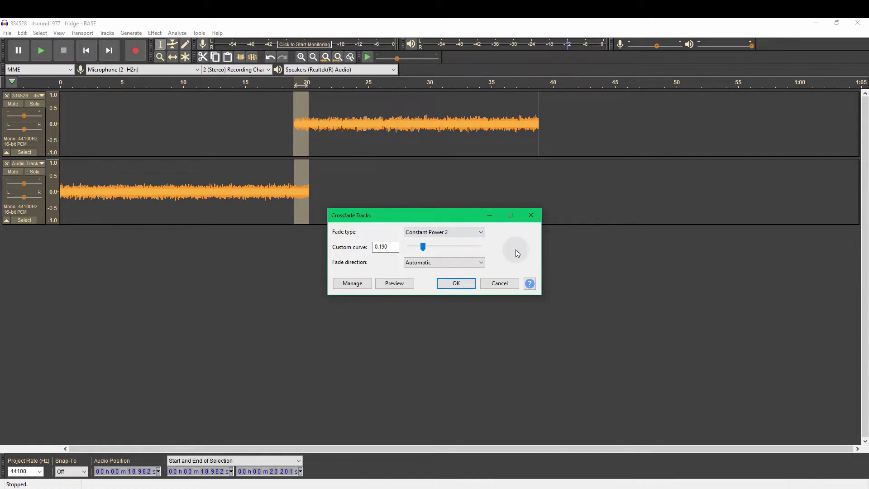
left_click(447, 284)
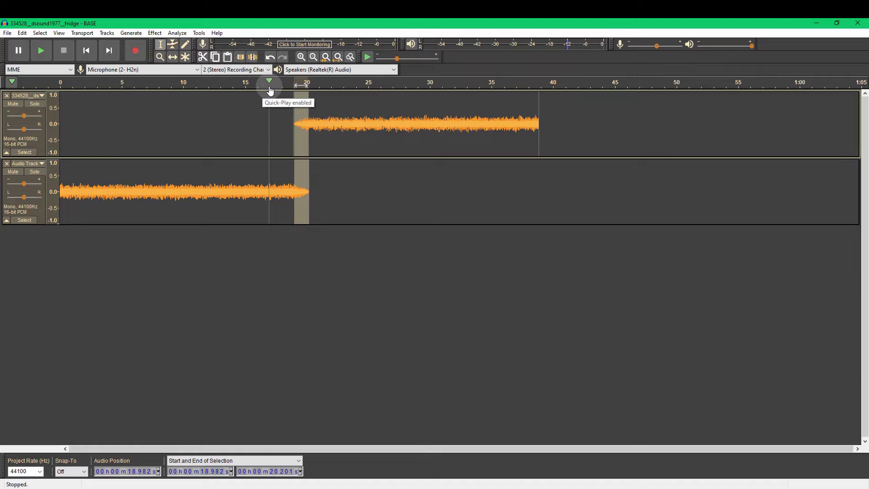
Audition the crossfade by Quick-Playing from about 17 s, 29 s and 35 s.
left_click(270, 90)
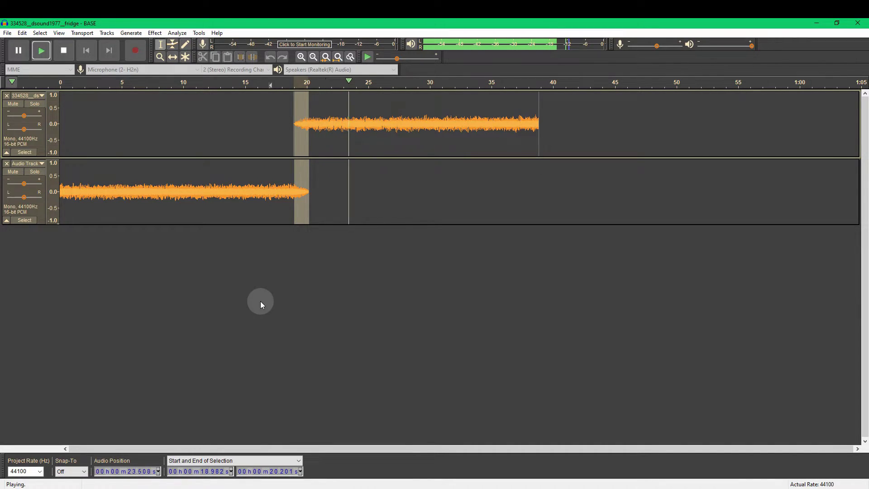
key("space")
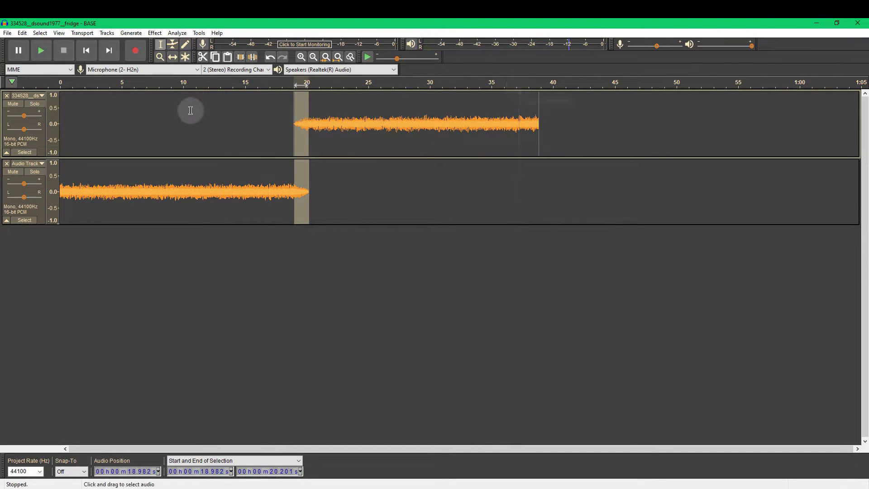
left_click(419, 90)
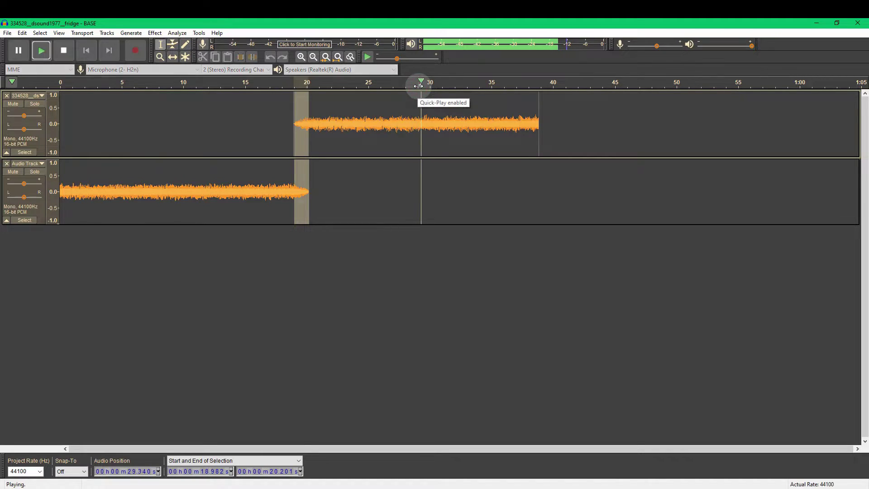
left_click(495, 84)
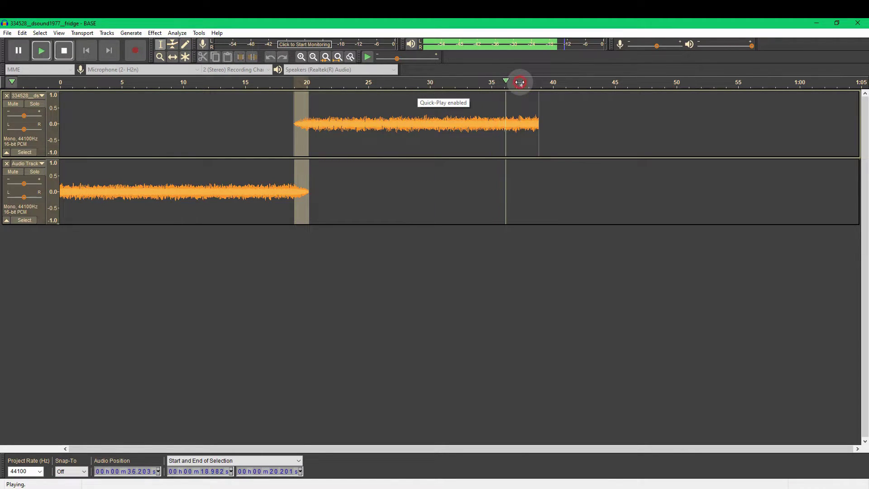
Replay from the start and from 9 s, then shift the first track's clip to 0 s.
left_click(76, 81)
left_click(172, 84)
key("space")
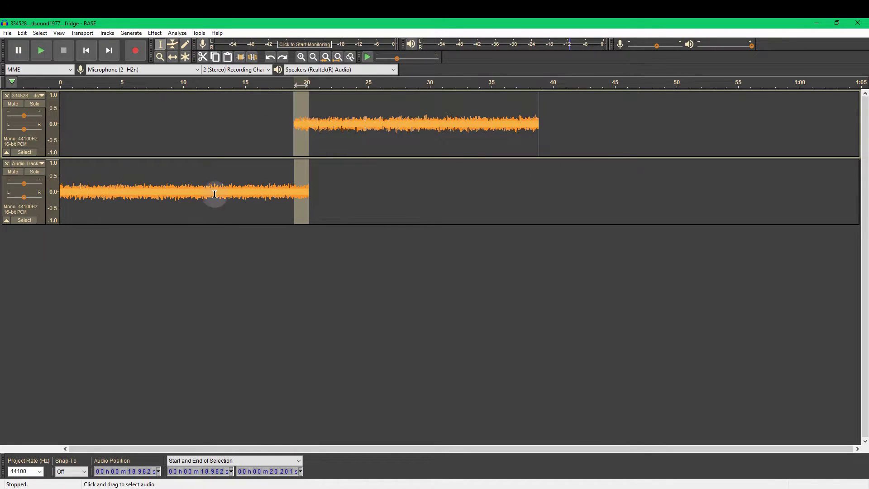
key("ctrl+z")
Move the second track's clip to about 19.9 s and play the combined hum from 5 s to 16.5 s.
key("ctrl+z")
key("ctrl+z")
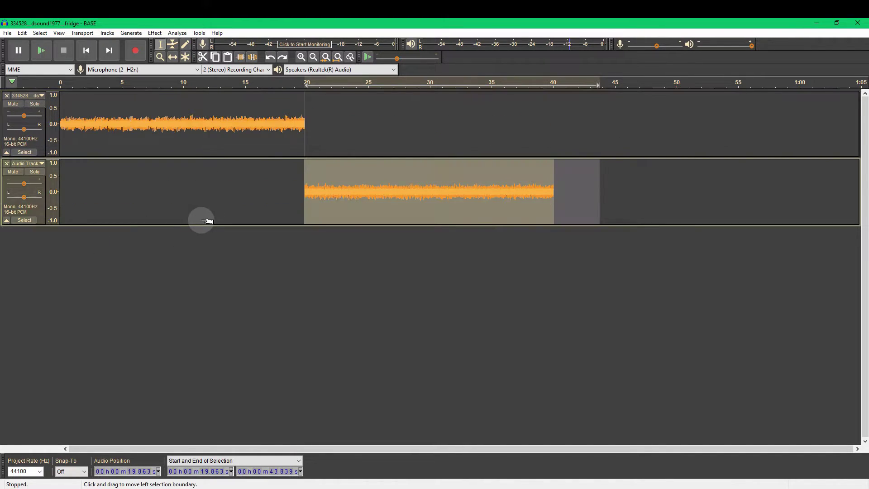
key("ctrl+z")
key("ctrl+z")
key("ctrl+z")
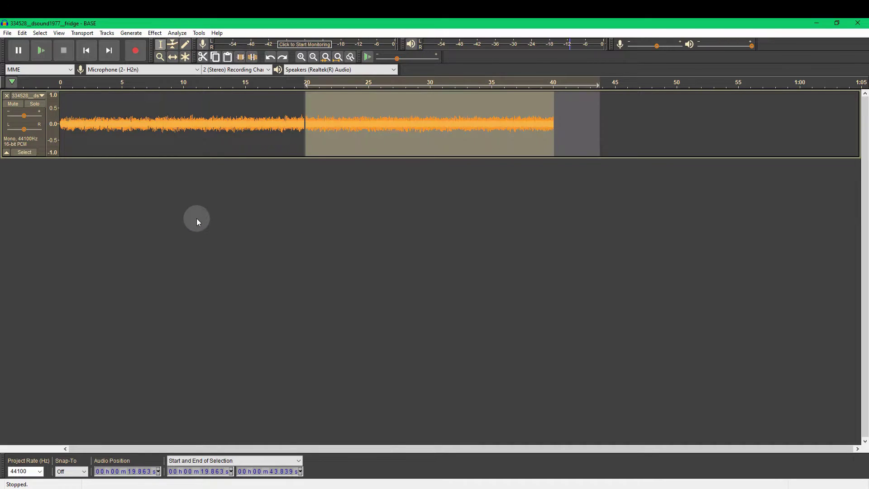
left_click(127, 84)
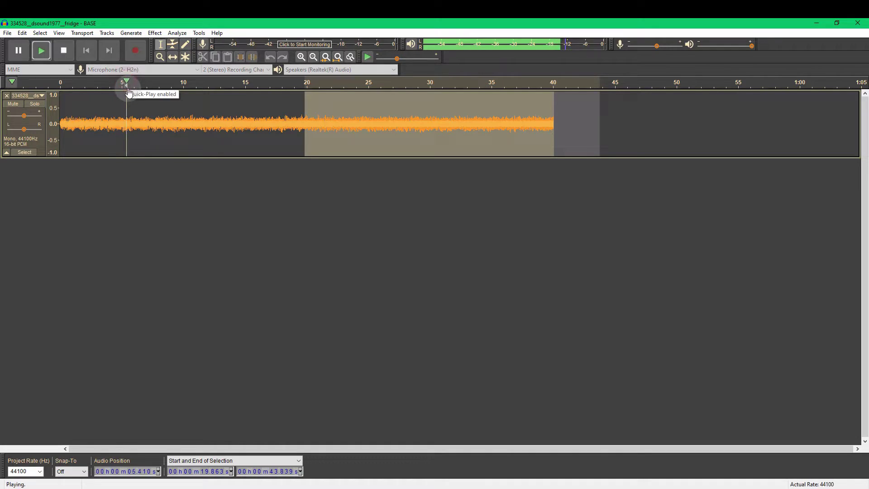
left_click(196, 83)
left_click(258, 84)
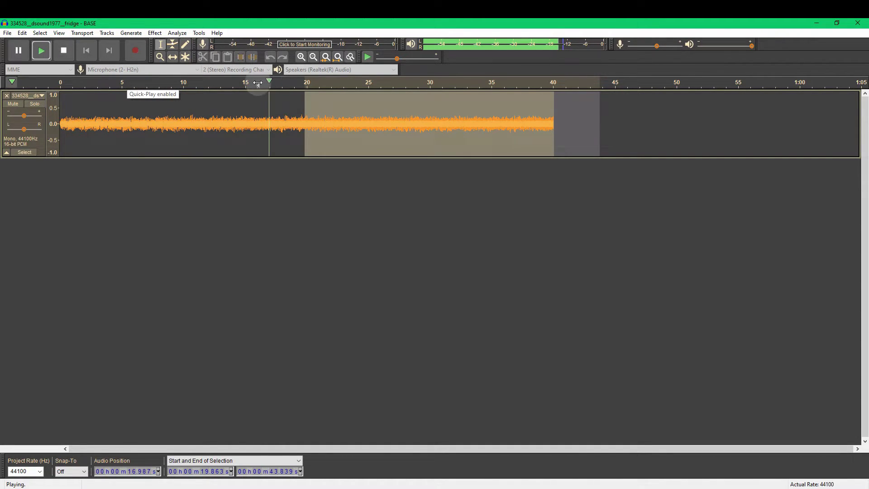
left_click(230, 84)
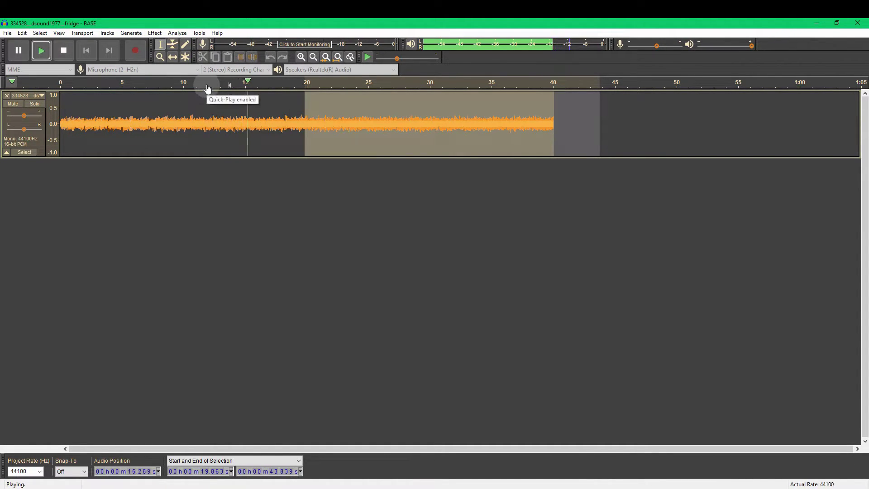
Audition the mix from about 37, 30, 27 and 28 s, then from 12.8 and 15 s.
left_click(515, 82)
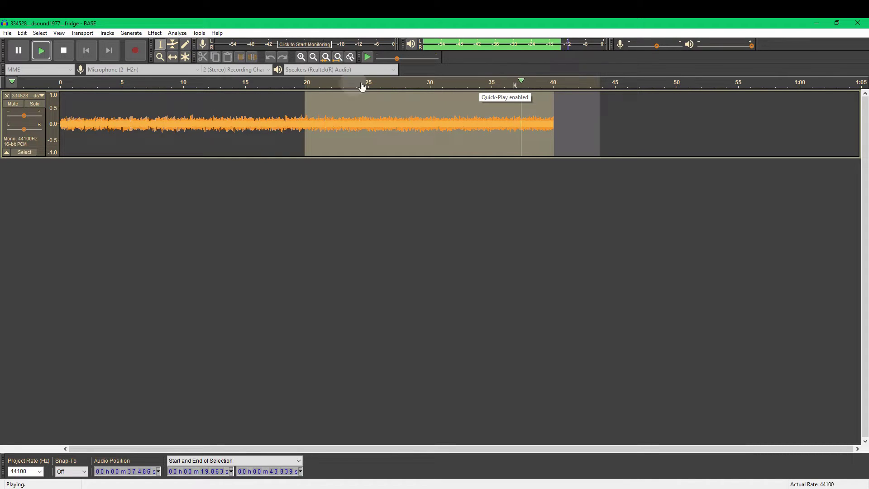
left_click(438, 83)
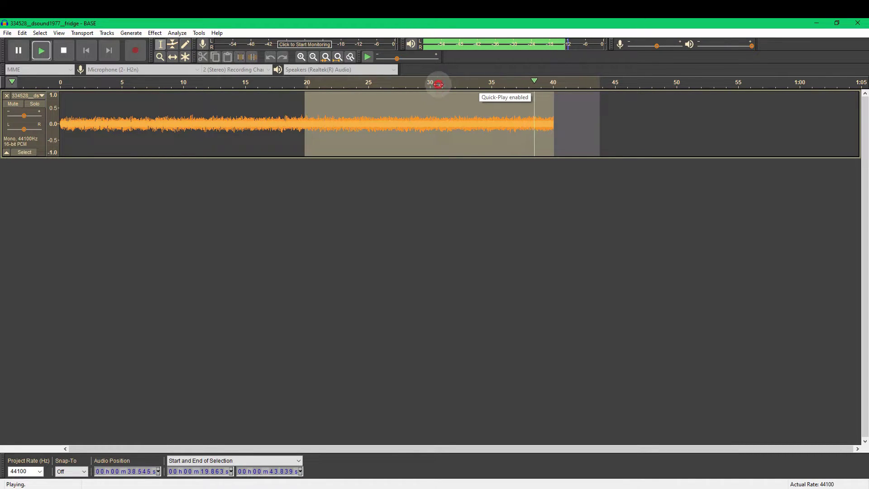
left_click(398, 82)
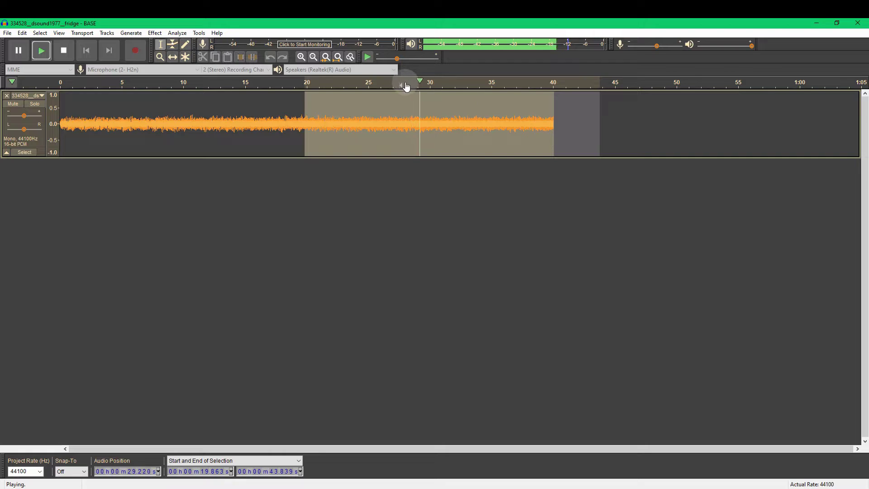
left_click(406, 82)
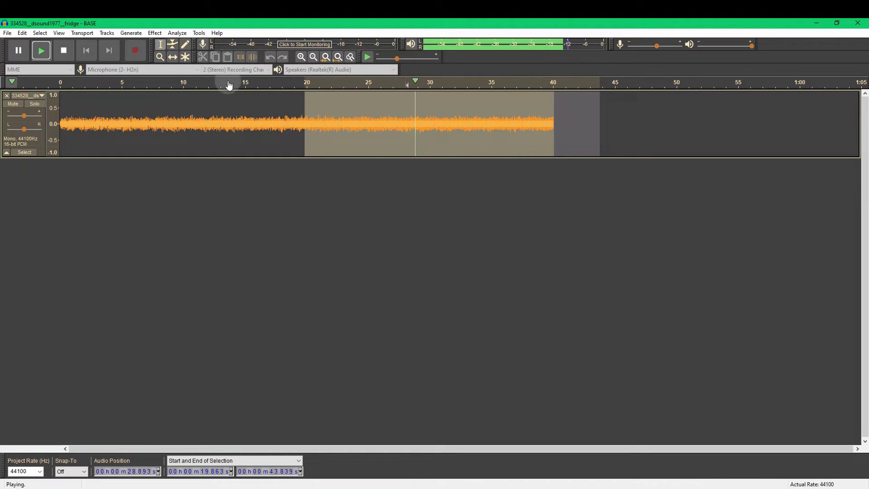
left_click(214, 81)
left_click(243, 82)
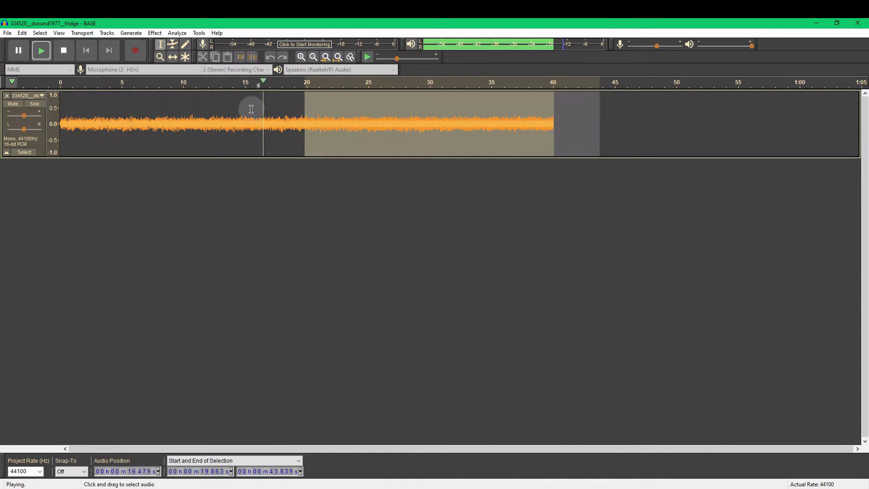
Delete 28.198 s to the end and the opening 16.081 s, then play the remaining loop once.
left_click_drag(256, 124, 2, 141)
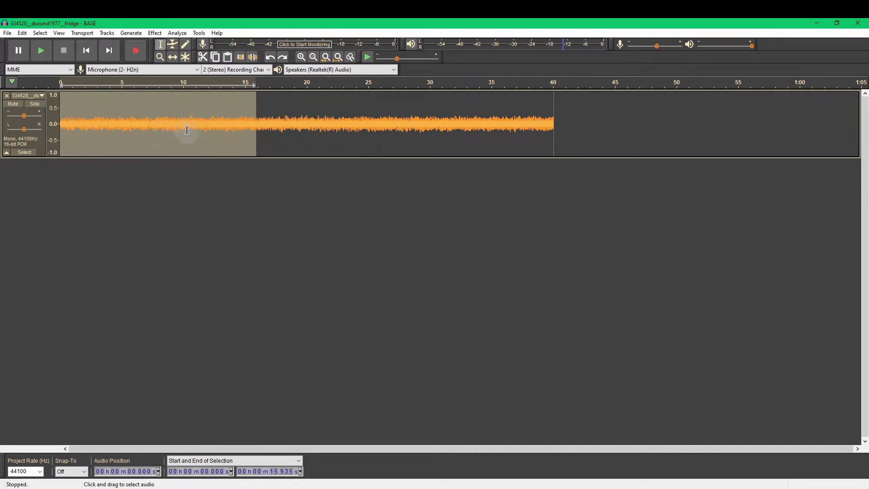
left_click_drag(408, 113, 678, 116)
key("Delete")
left_click_drag(258, 111, 1, 138)
key("Delete")
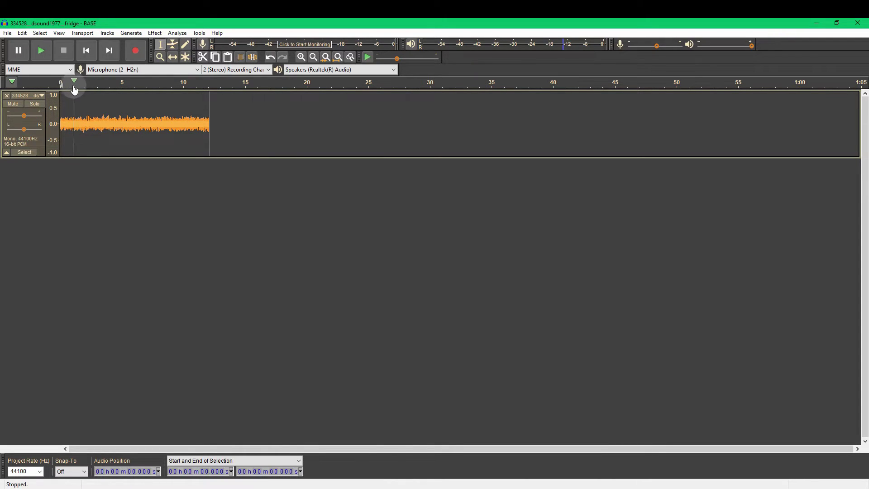
left_click(43, 50)
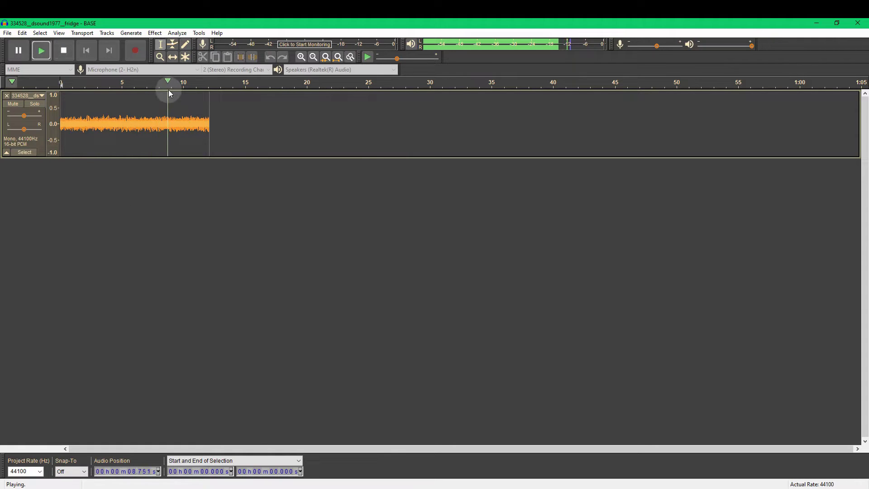
left_click(63, 51)
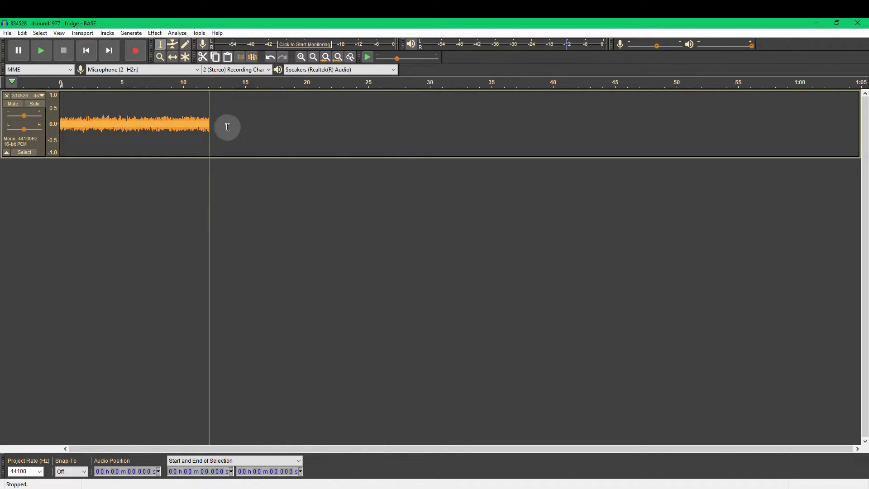
Cut the later hum section from 5.95 s to 16.19 s.
left_click_drag(231, 123, 133, 129)
left_click(264, 124)
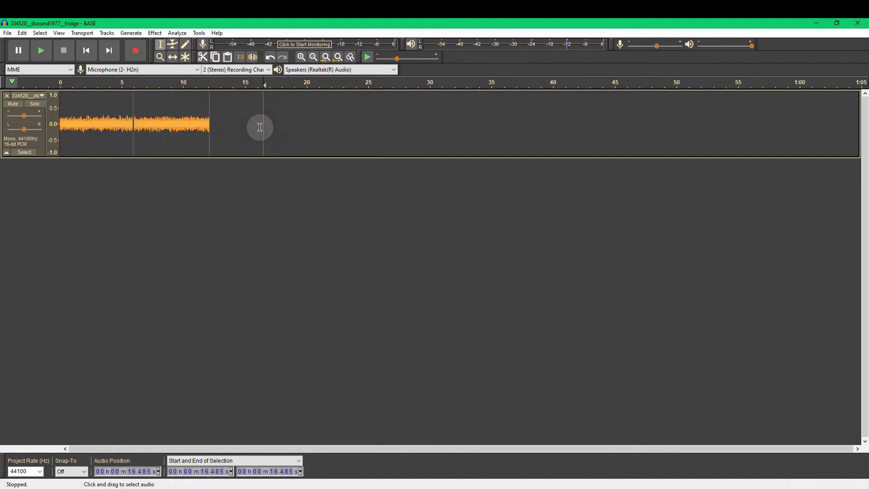
left_click(106, 33)
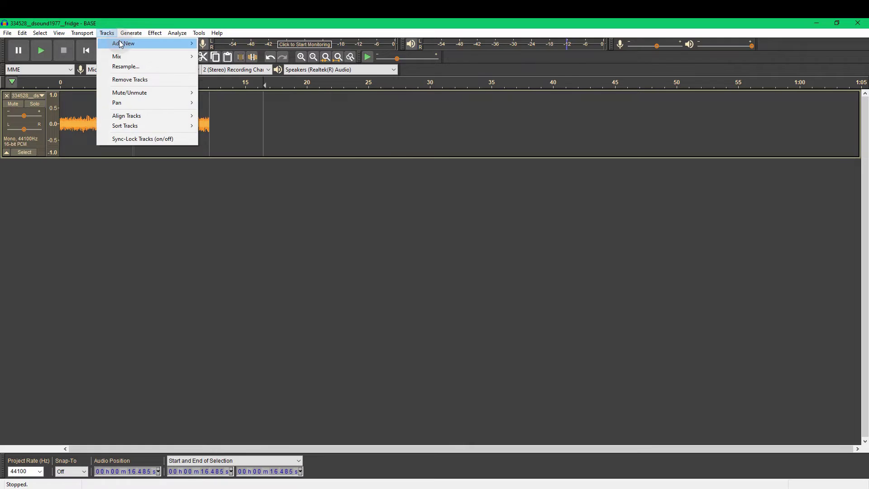
left_click_drag(317, 125, 314, 125)
left_click_drag(259, 128, 133, 127)
key("Delete")
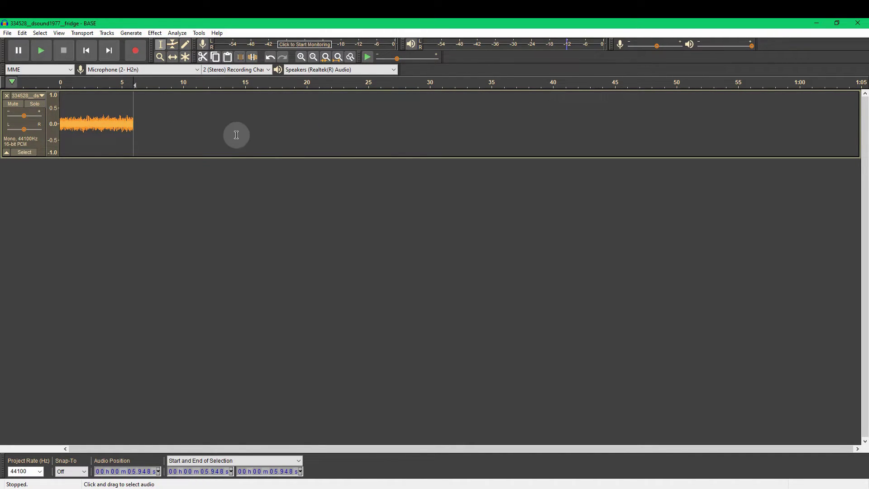
Add a new mono track and paste the cut hum into it.
left_click(106, 33)
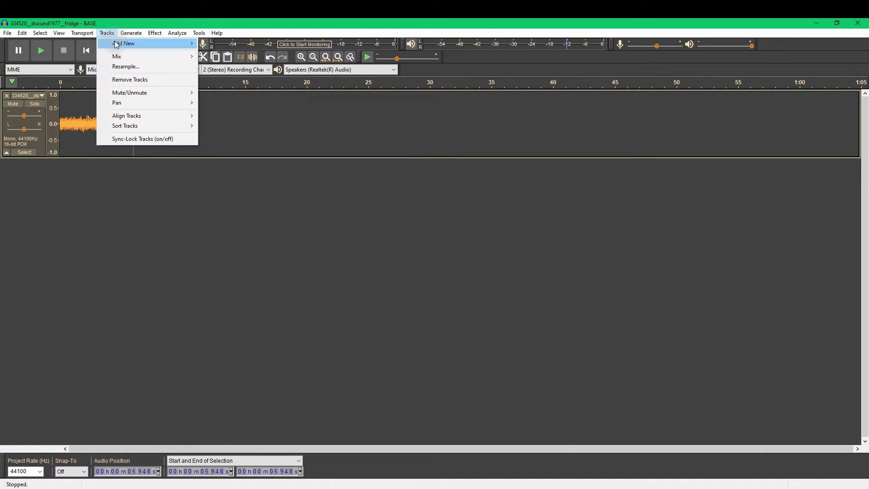
mouse_move(121, 41)
left_click(224, 41)
key("ctrl+v")
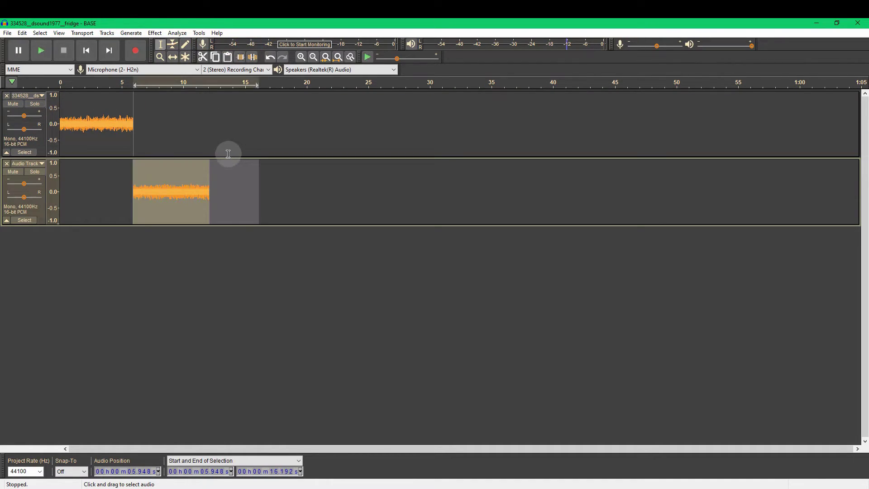
Time-shift the clips so the lower starts at 0 s and the top overlaps its end.
left_click(173, 57)
left_click_drag(101, 130, 249, 131)
left_click_drag(180, 181, 110, 181)
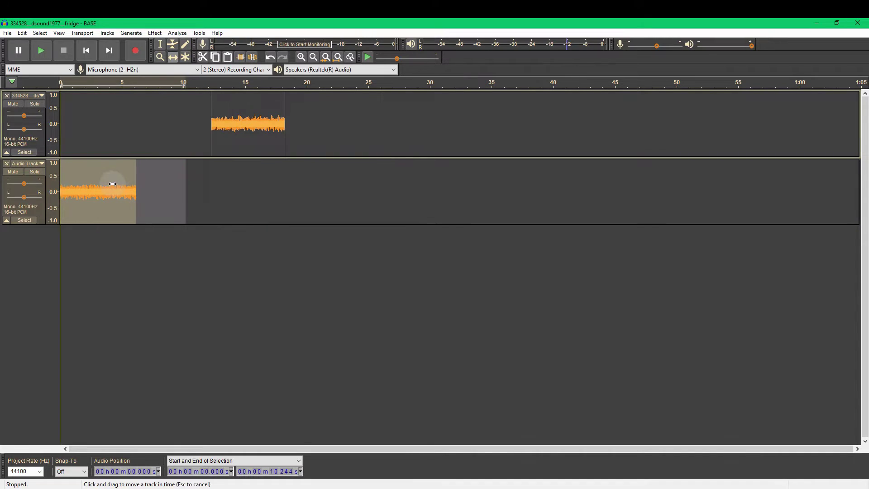
left_click_drag(233, 124, 136, 179)
Select the roughly 5.4–6.2 s overlap across both tracks and bring up Crossfade Tracks.
left_click(161, 46)
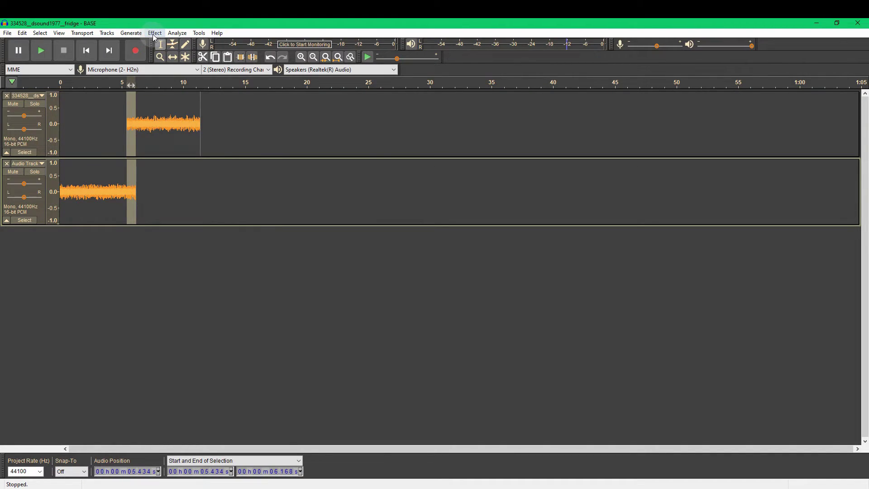
left_click(155, 34)
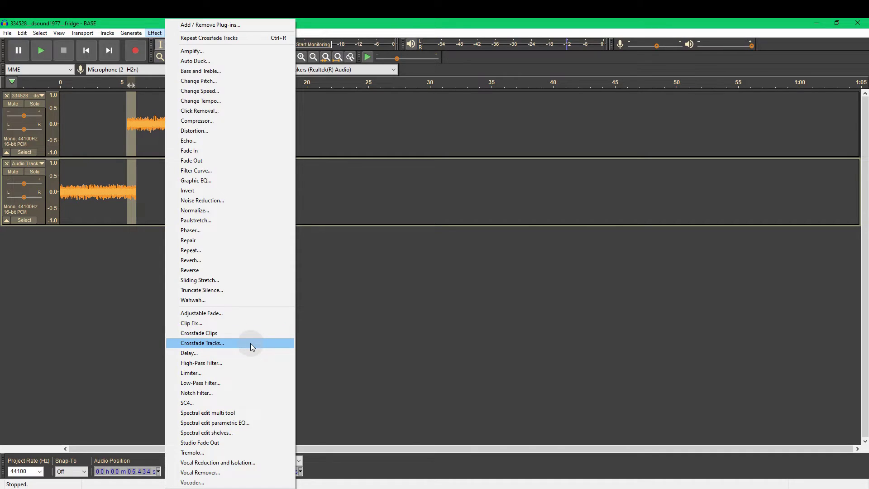
left_click(251, 343)
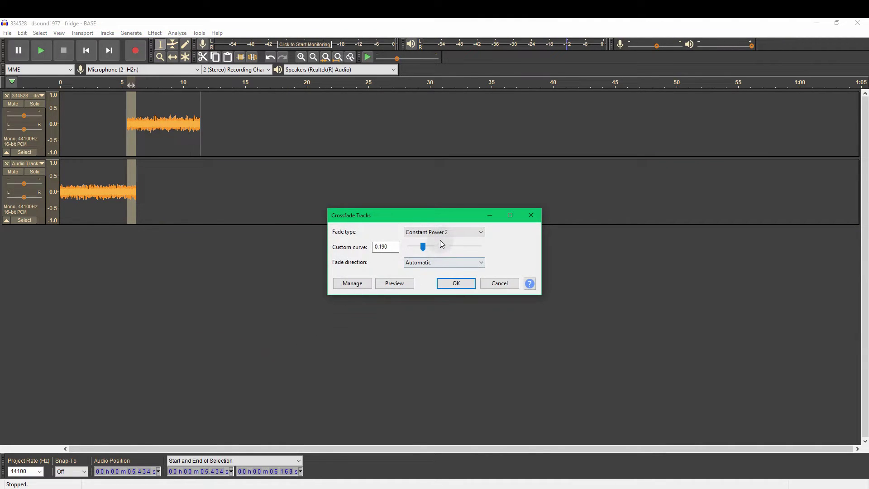
Apply the crossfade to the overlap, then play it back once and on a loop.
left_click(452, 285)
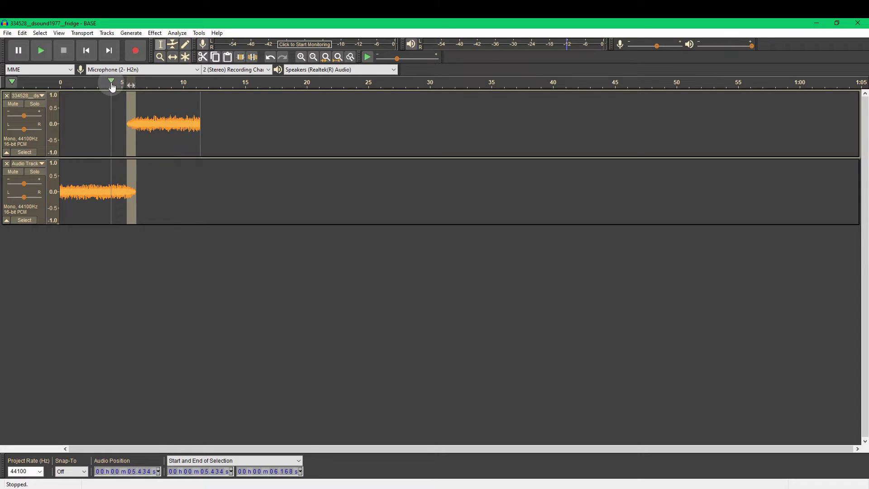
left_click(112, 85)
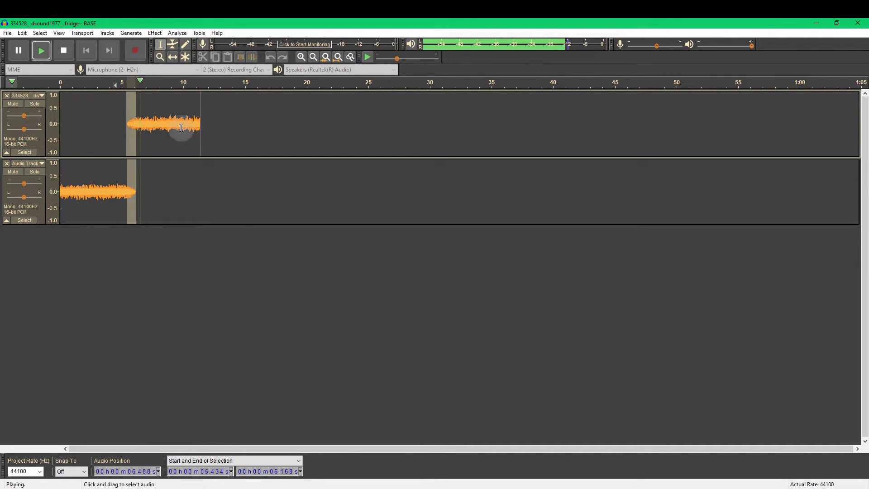
left_click(179, 83, "shift")
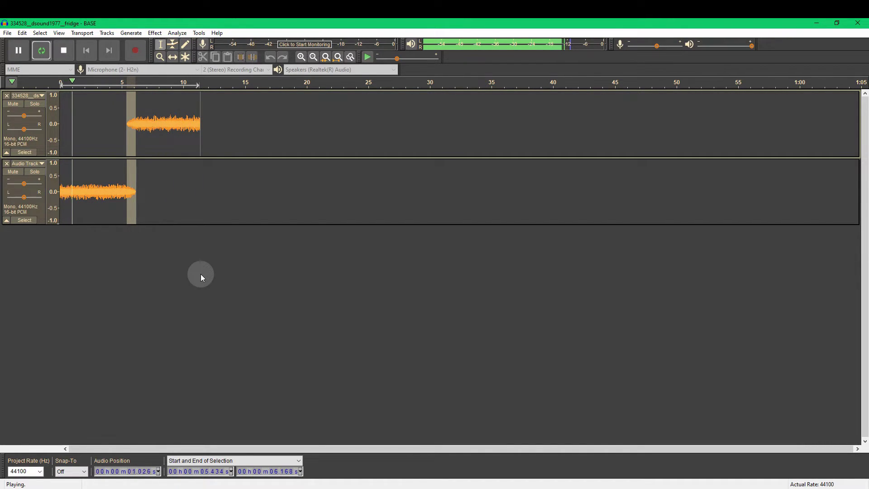
key("space")
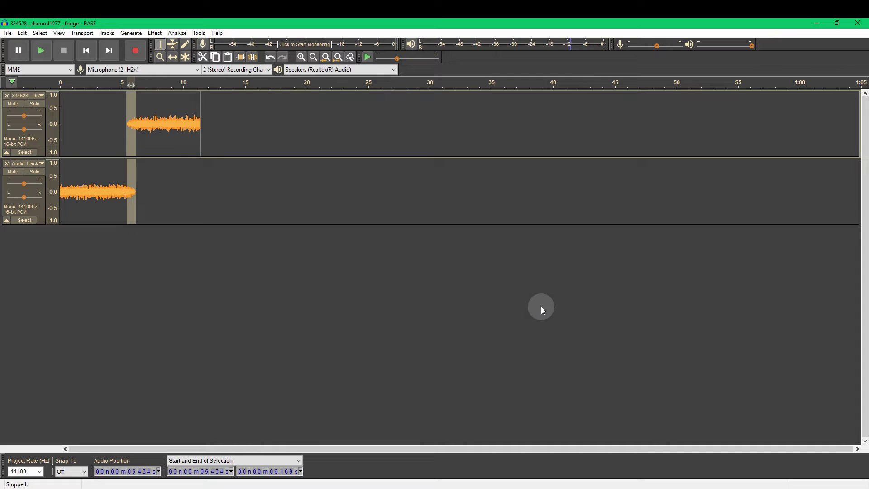
scroll(175, 121, "up", 9)
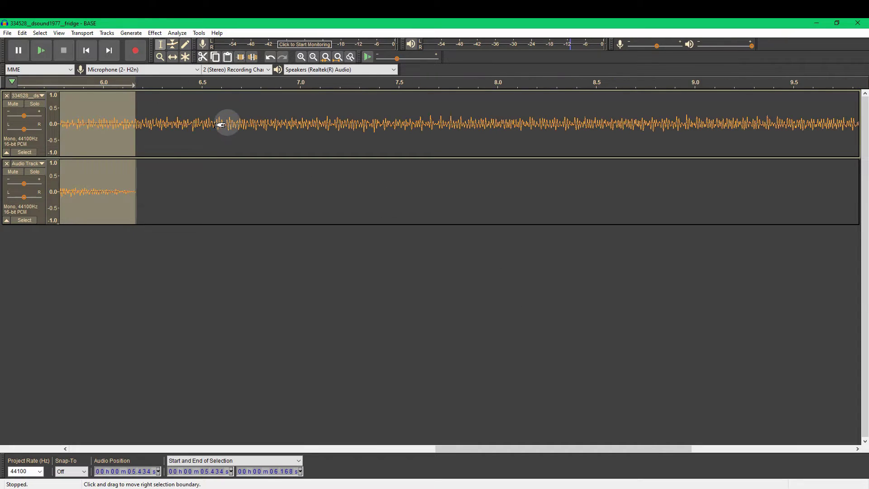
scroll(343, 125, "up", 8)
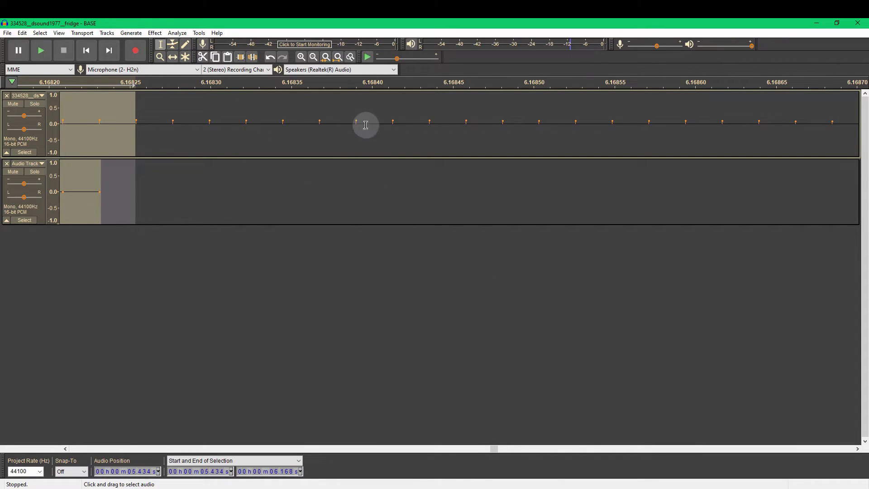
scroll(458, 128, "down", 4)
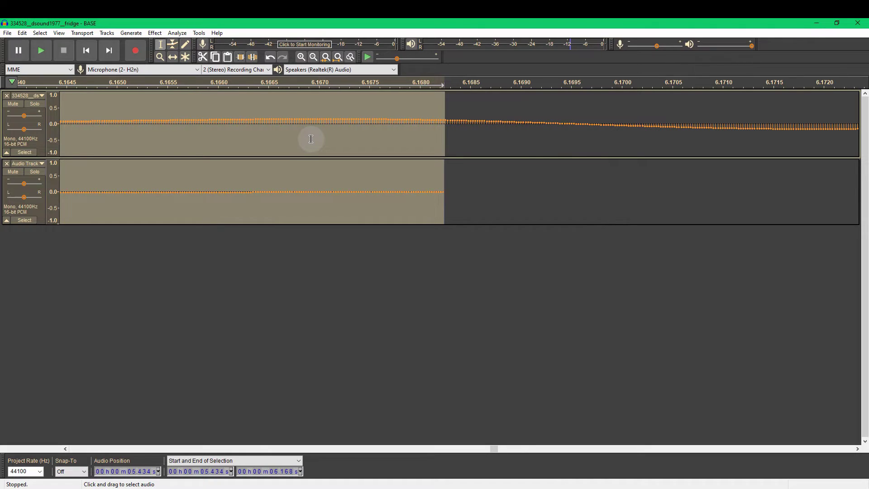
scroll(301, 140, "down", 9)
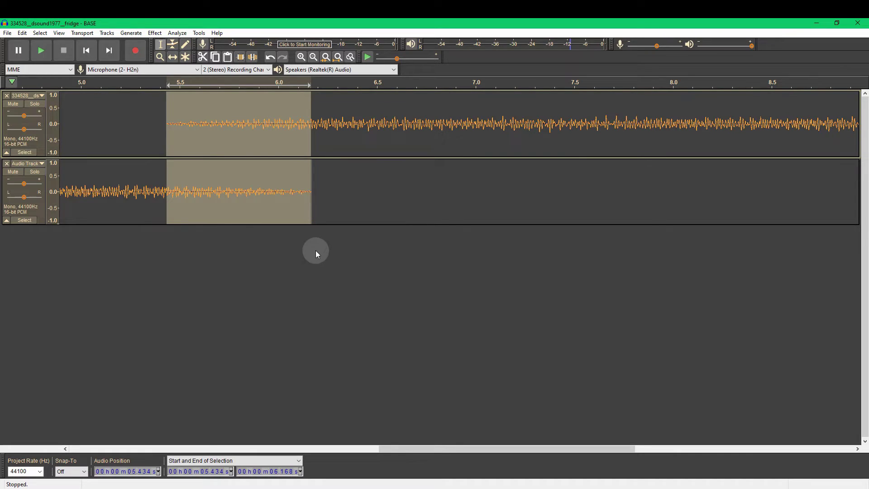
key("ctrl+3")
key("ctrl+3")
key("ctrl+3")
key("ctrl+3")
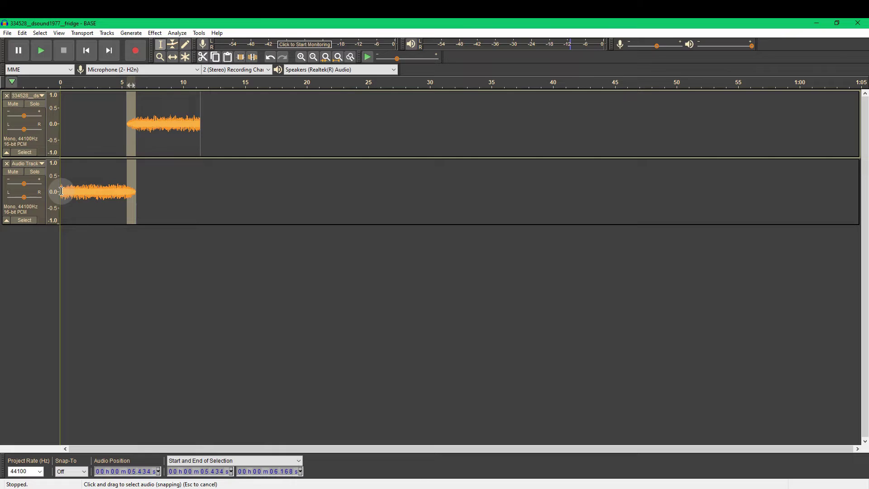
Confirm the project rate stays at 44100 Hz and show the File > Export format choices.
scroll(213, 149, "up", 1)
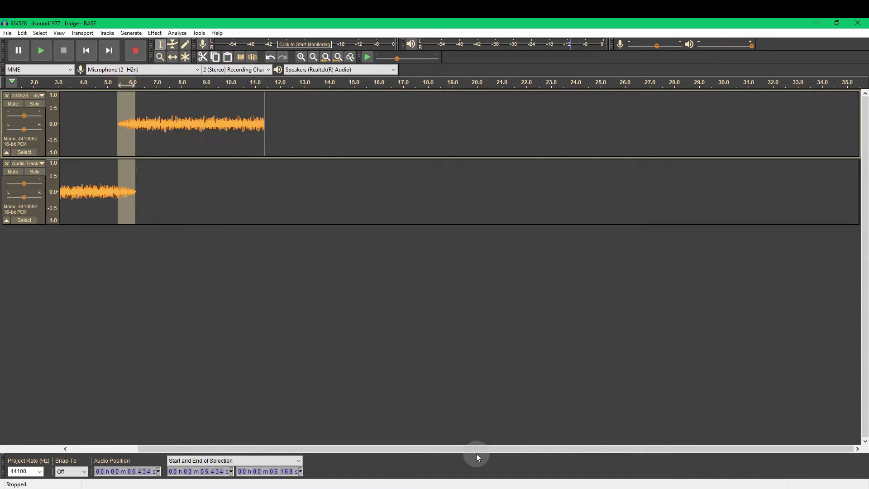
left_click_drag(476, 453, 273, 327)
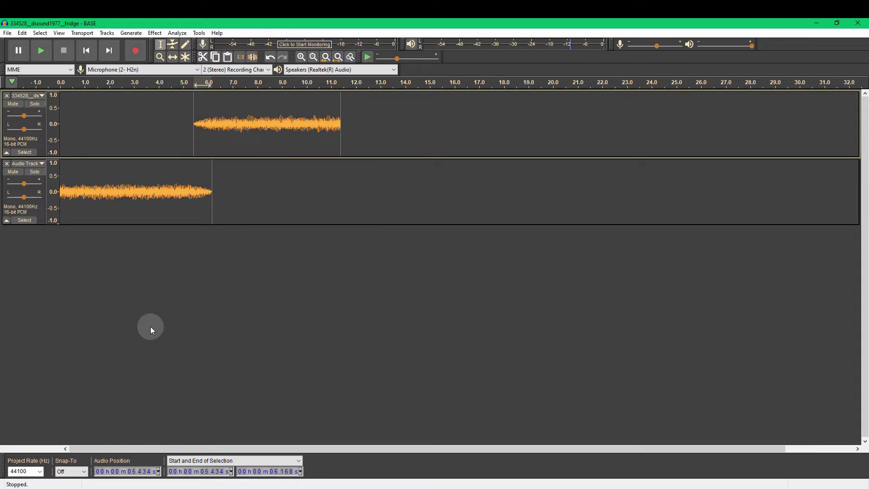
left_click(39, 471)
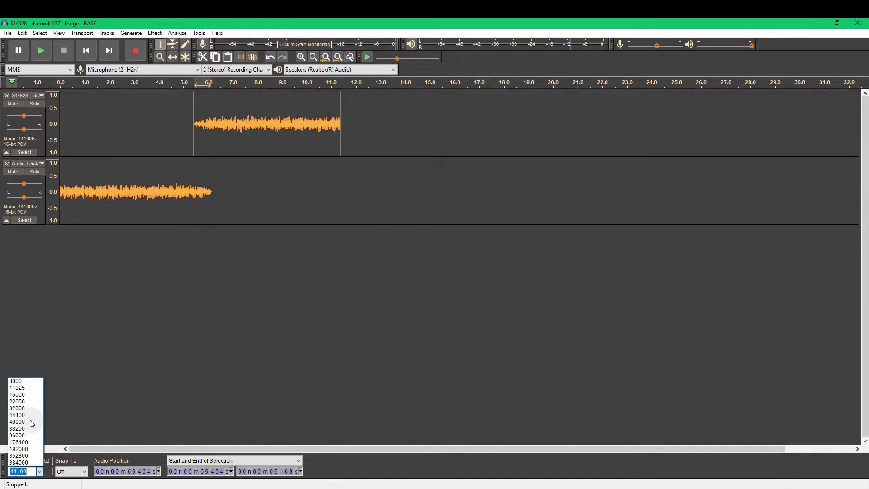
left_click(126, 419)
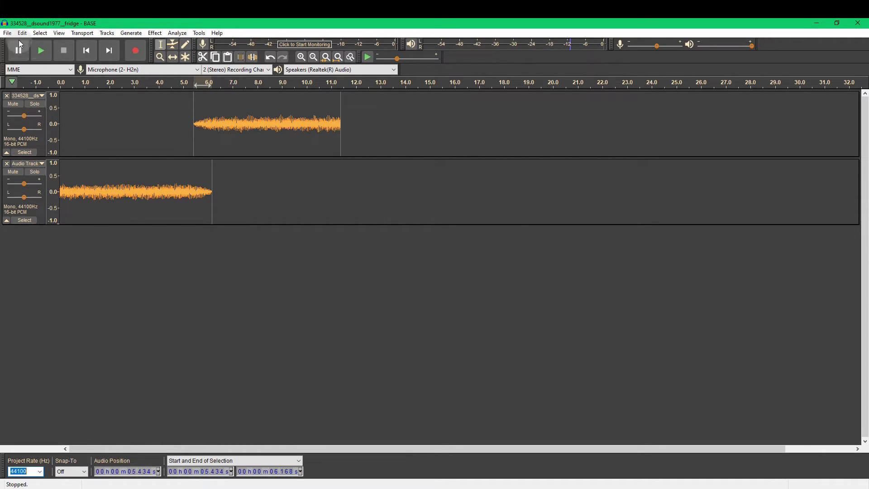
left_click(9, 34)
left_click(37, 99)
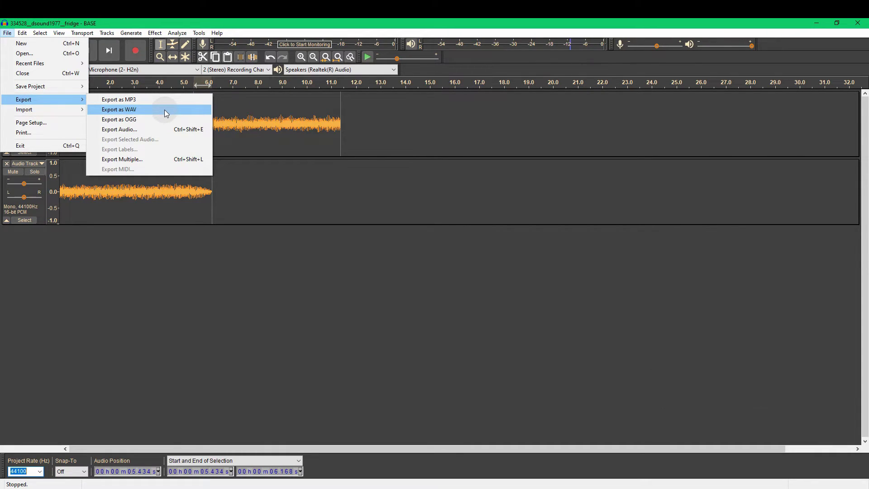
Choose WAV export and browse to the 000_EngineHum folder.
left_click(165, 110)
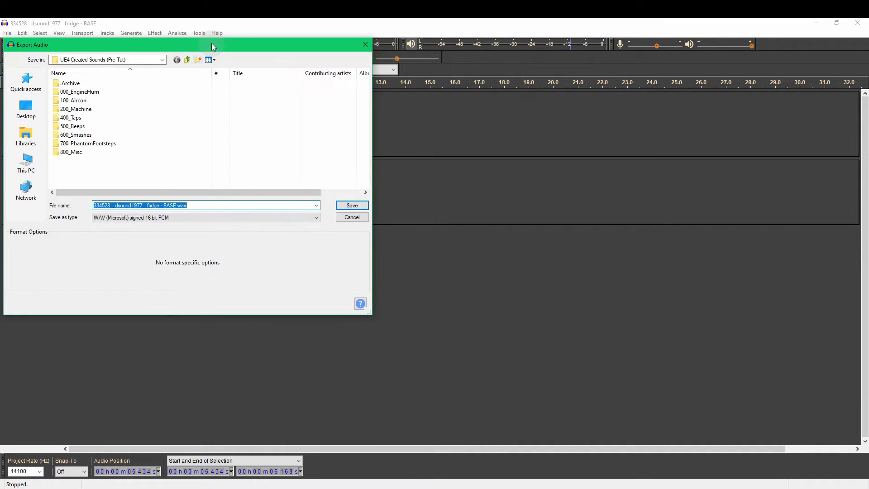
left_click_drag(210, 42, 314, 95)
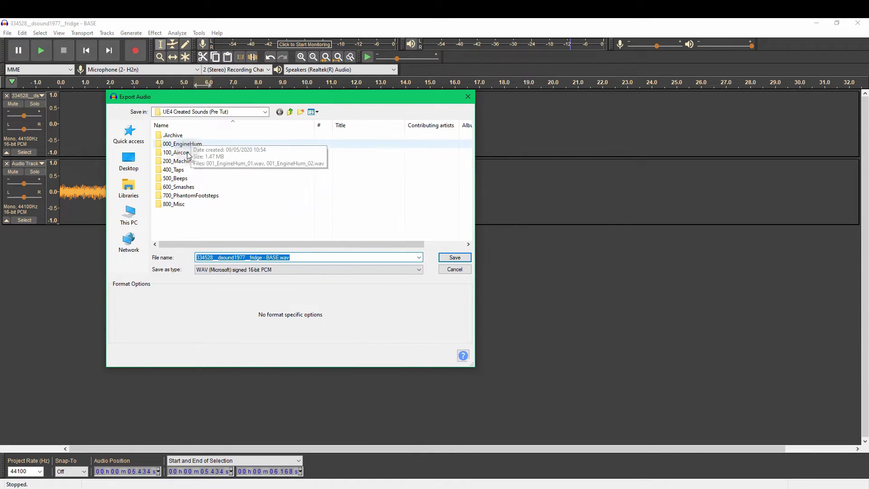
left_click(189, 219)
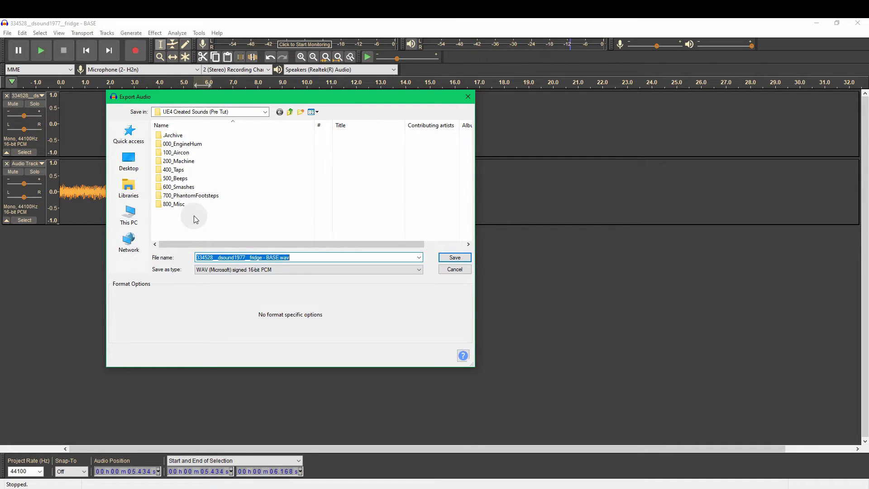
double_click(205, 145)
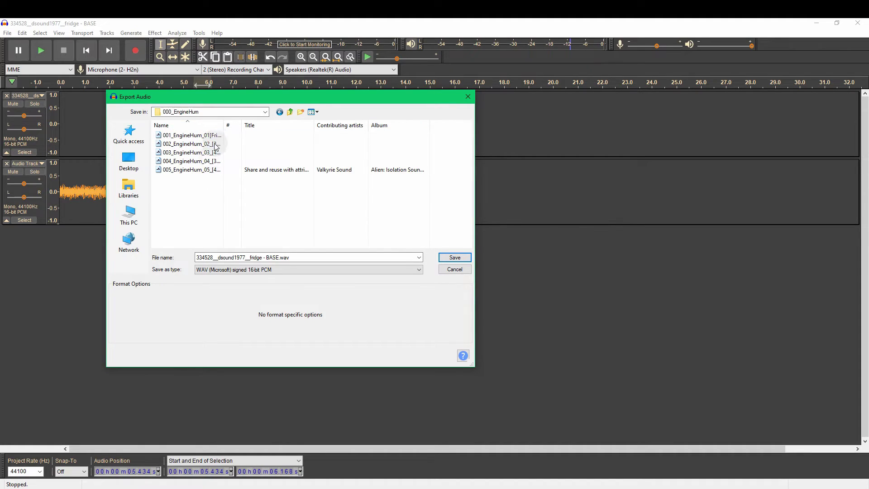
double_click(223, 127)
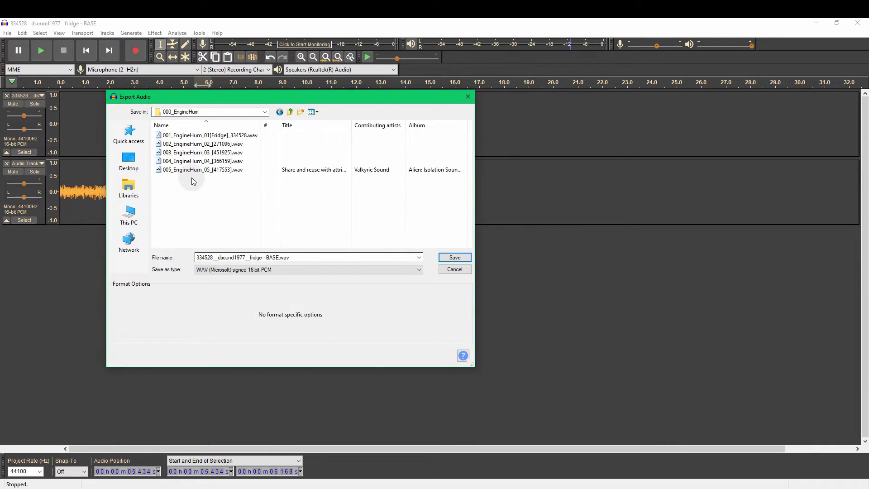
Save the export as 006_EngineHum_06_[334528].wav, based on the previous 005 file name.
left_click(204, 170)
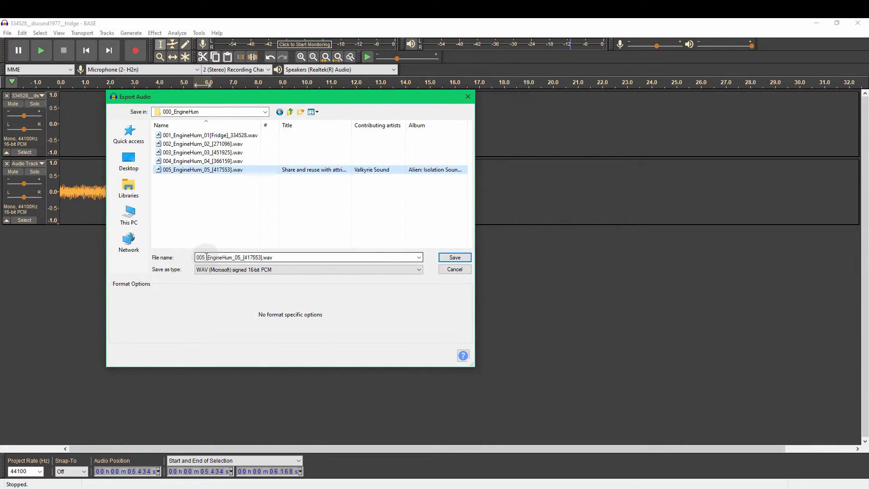
double_click(203, 258)
left_click(202, 258)
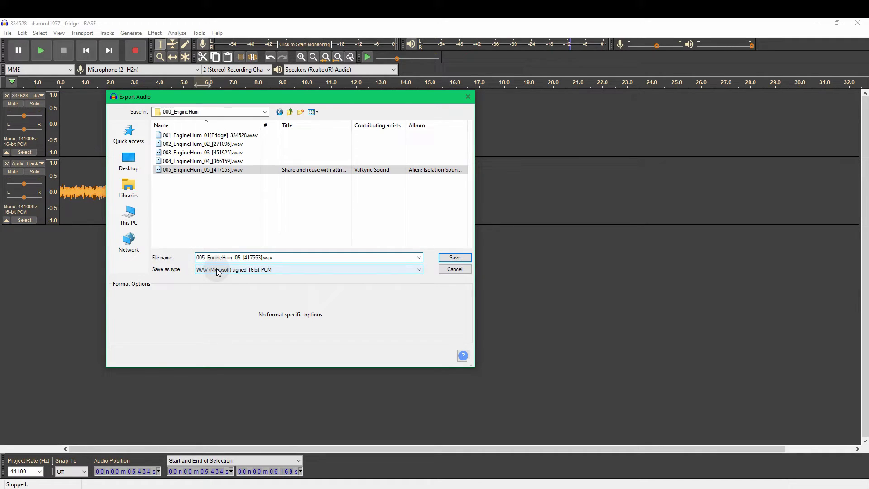
key("Delete")
type("6")
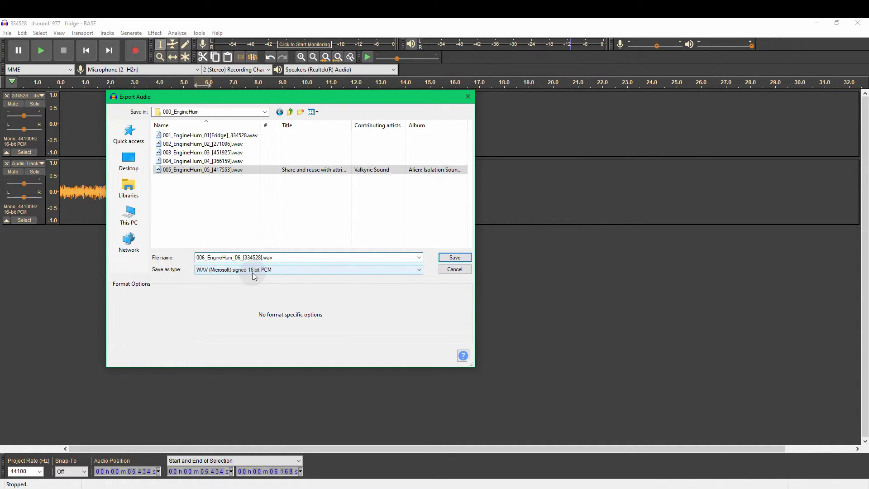
left_click(465, 259)
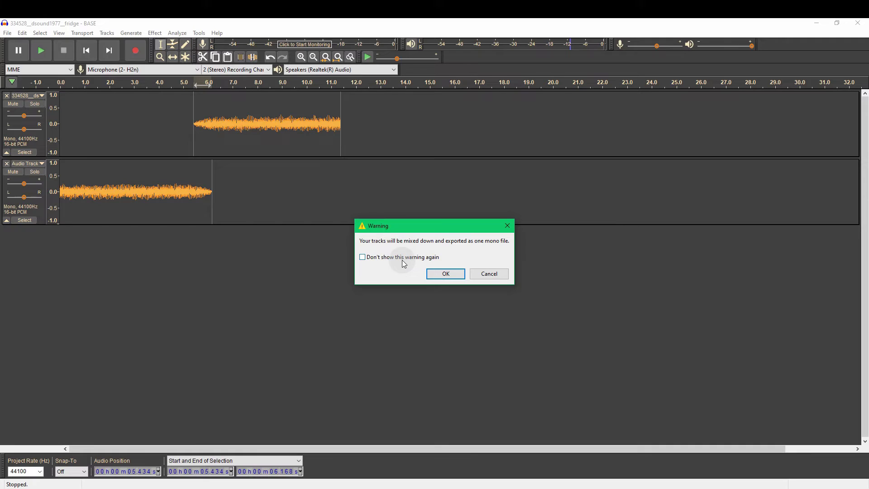
Accept the mono mix-down warning and fill in the Artist Name tag.
left_click(439, 275)
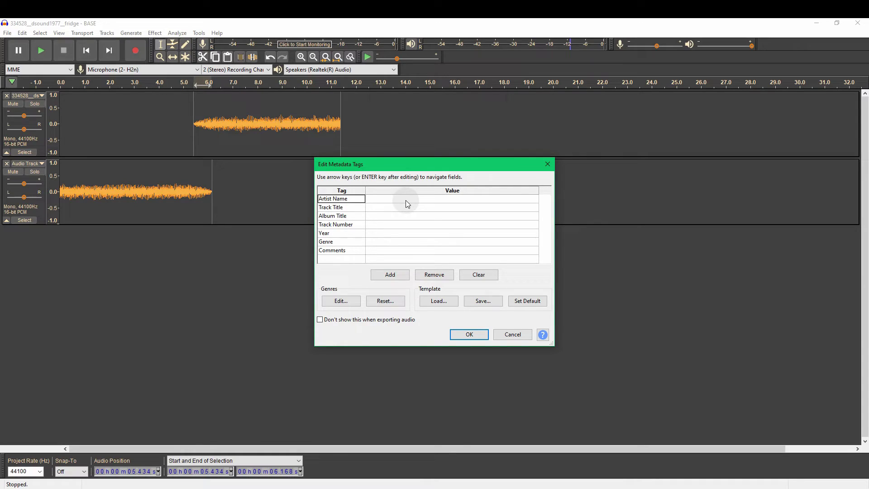
left_click(406, 200)
type("Valkyrie Sound")
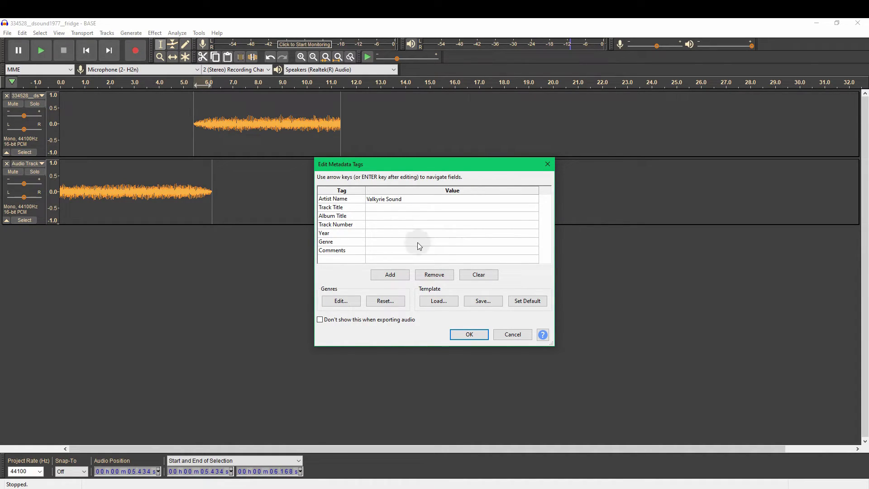
left_click(460, 336)
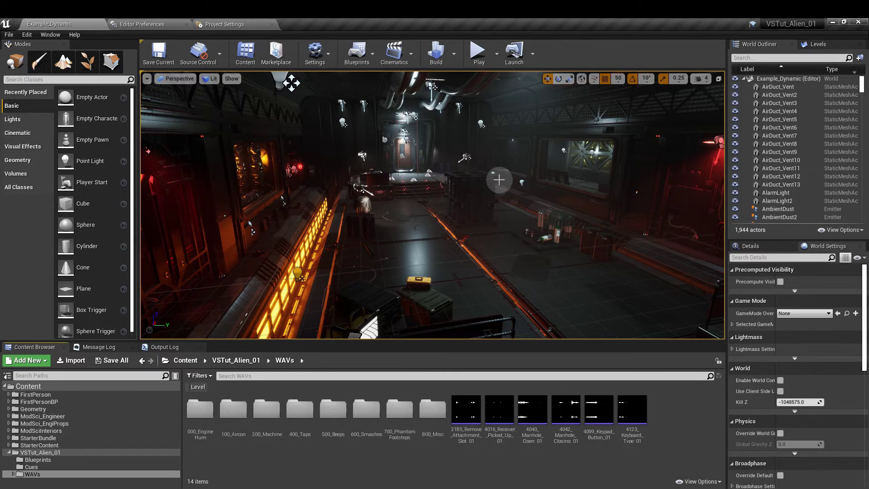
Import 006_EngineHum_06 from Explorer's 000_EngineHum folder into Unreal's 000_EngineHum content folder.
key("alt+Tab")
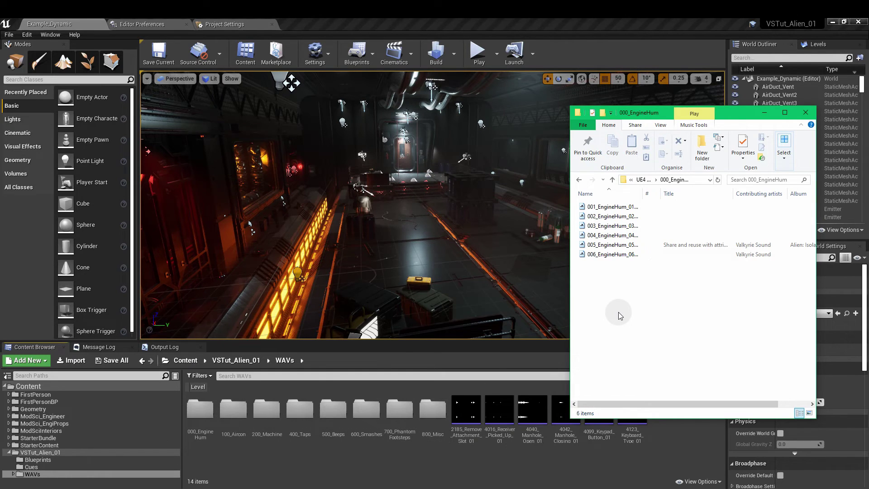
left_click(612, 179)
scroll(629, 281, "down", 3)
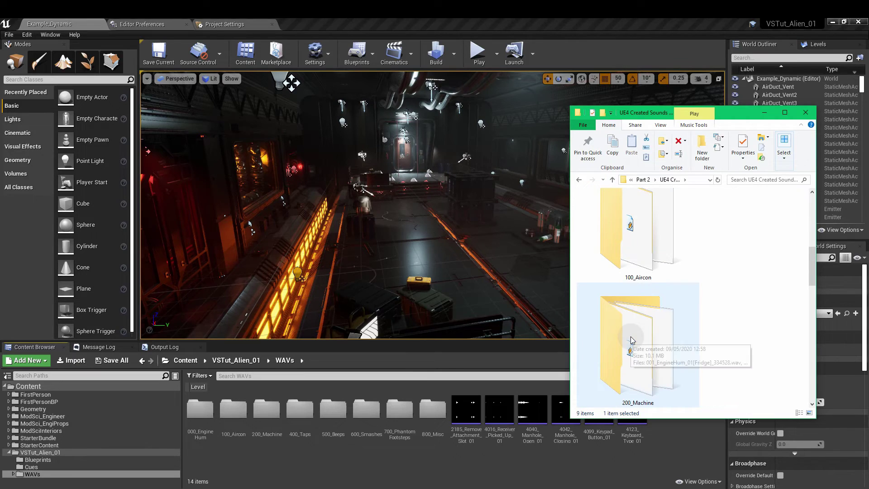
scroll(642, 317, "down", 2, "ctrl")
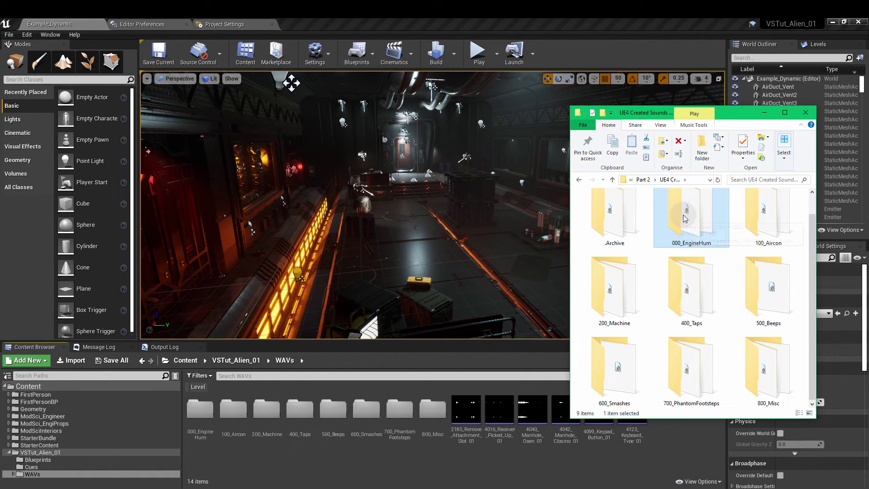
left_click(697, 216)
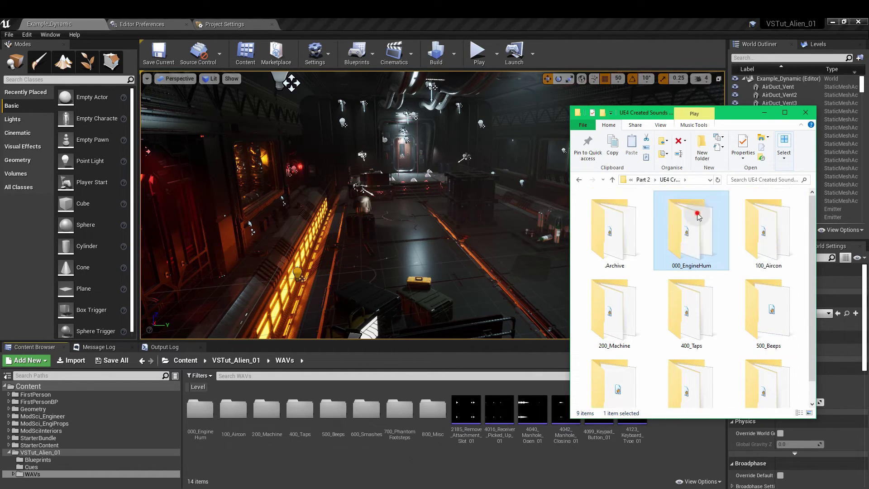
double_click(698, 217)
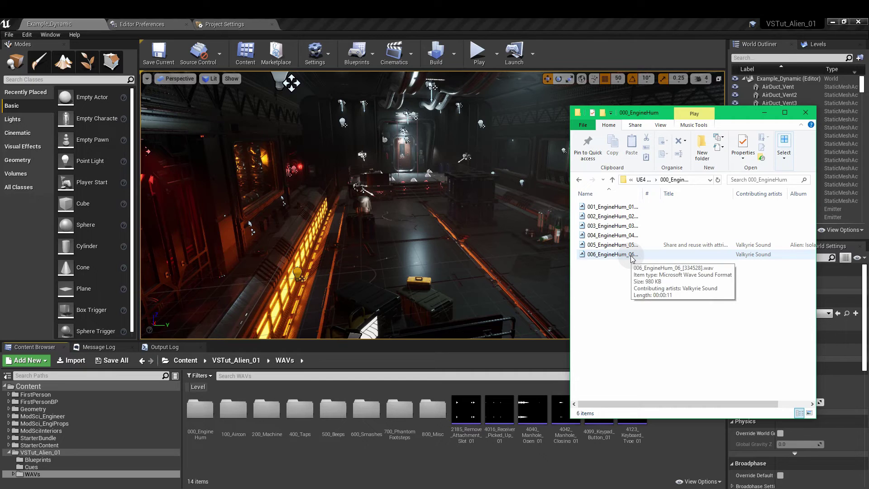
left_click_drag(631, 255, 207, 419)
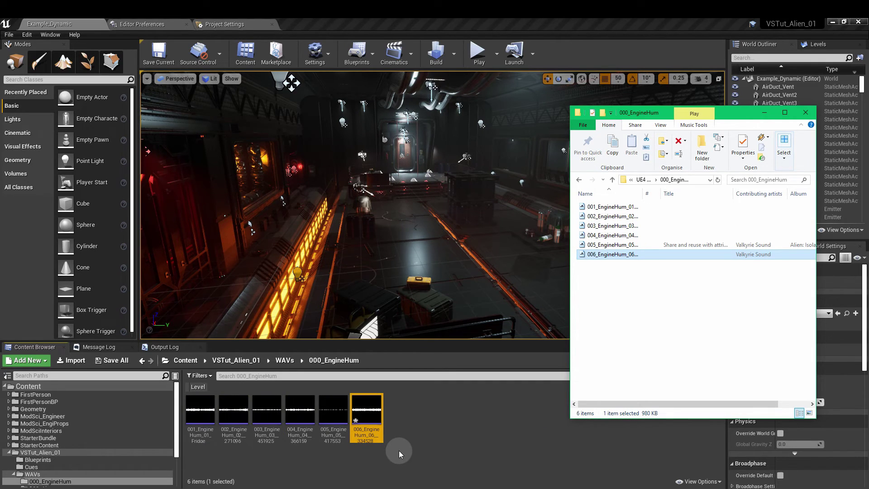
Preview the imported hum and create a sound cue from it with the default name.
left_click(417, 416)
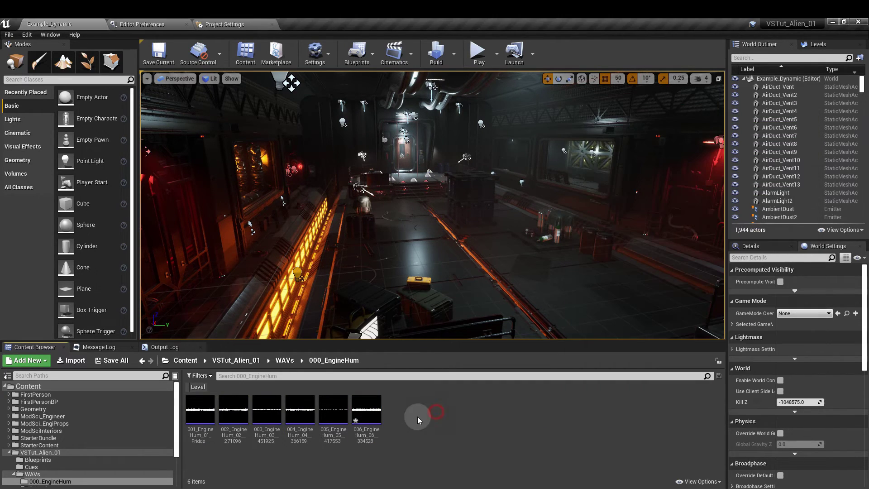
left_click(366, 409)
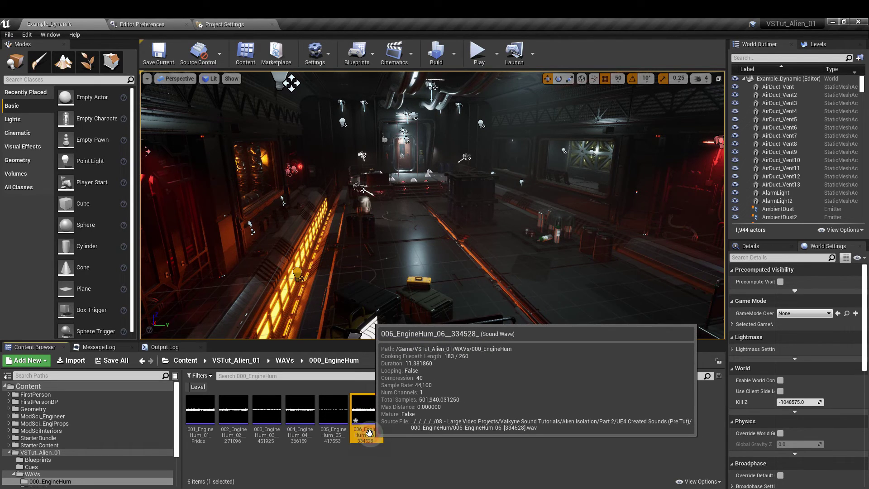
right_click(371, 423)
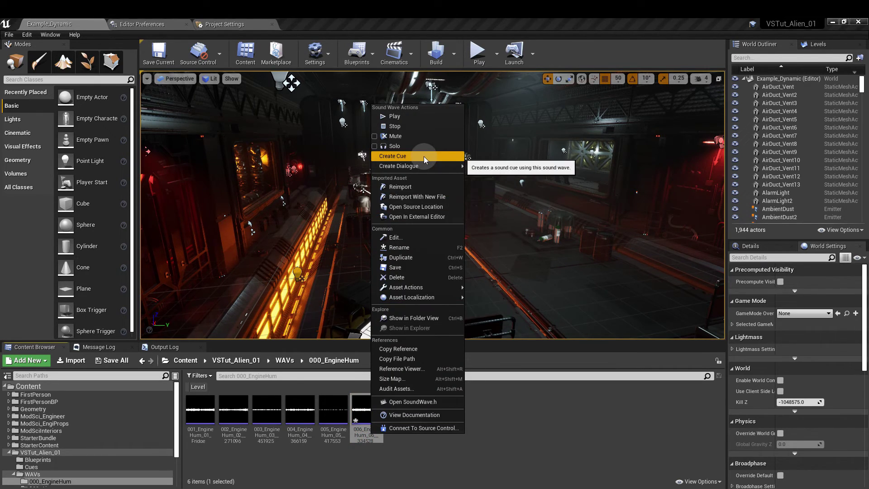
left_click(392, 155)
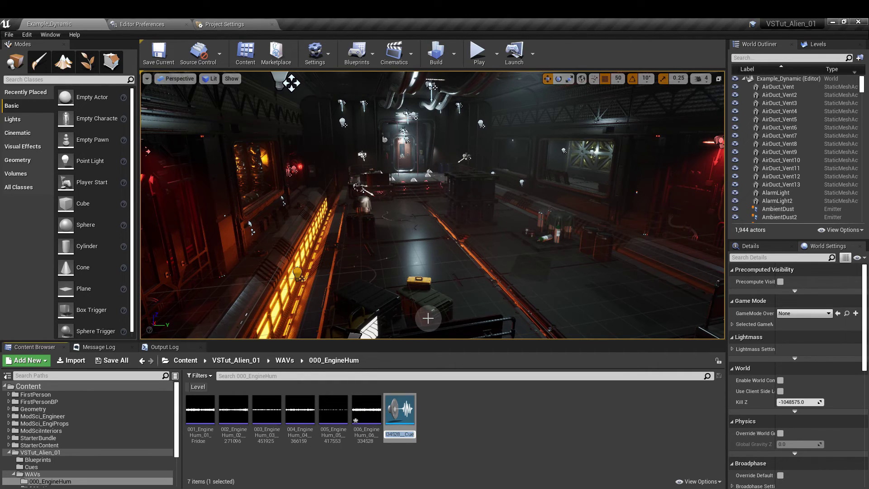
key("Return")
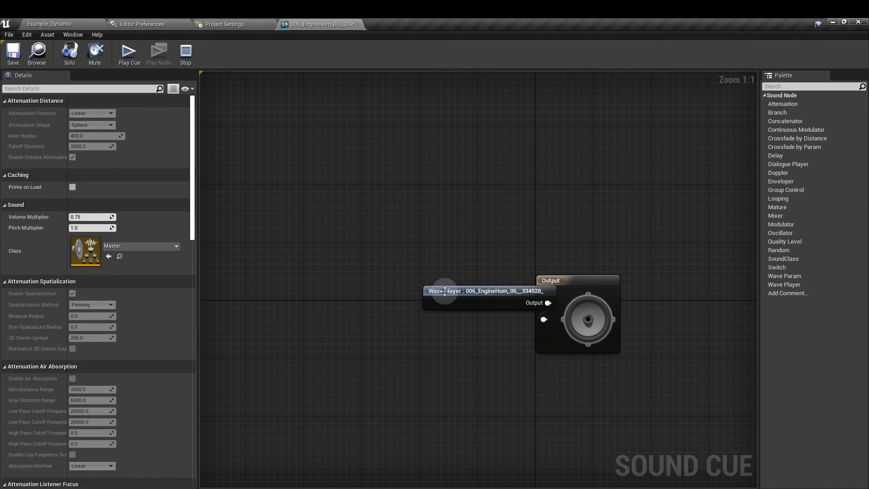
Tick Looping on the cue's Wave Player node and play the cue to hear the loop.
left_click(335, 317)
left_click_drag(335, 317, 342, 302)
left_click_drag(322, 246, 388, 355)
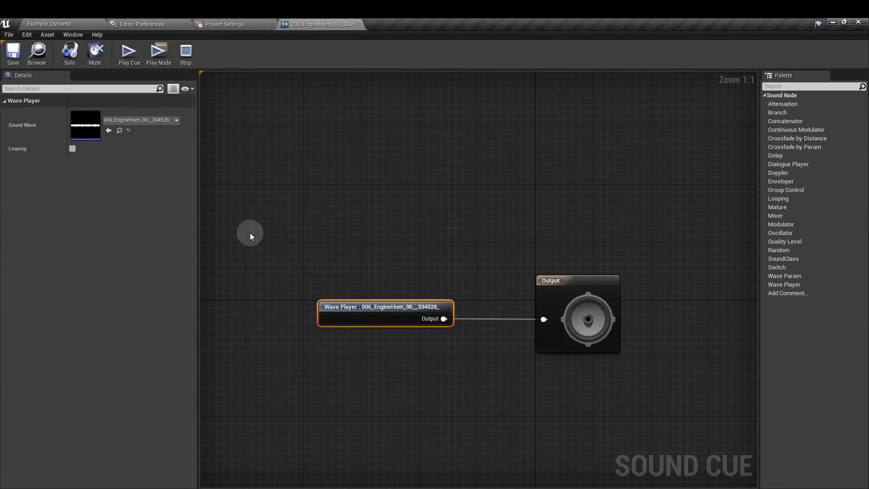
left_click(72, 149)
left_click(382, 204)
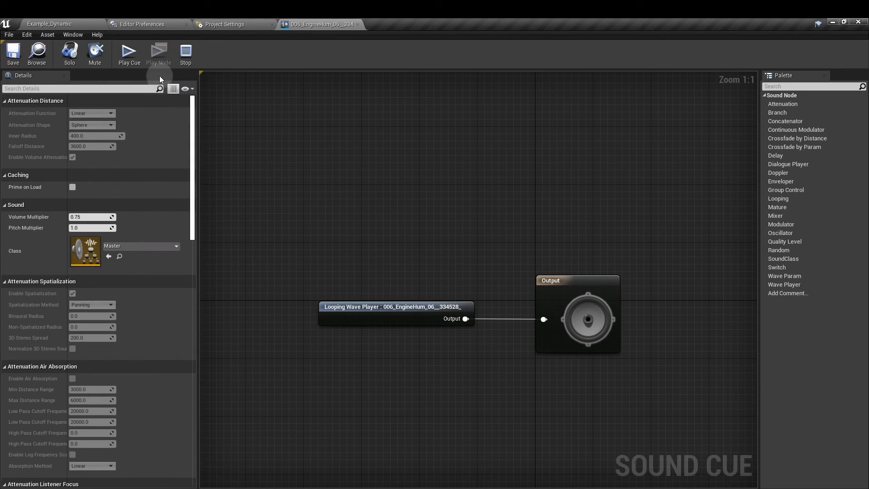
left_click(126, 55)
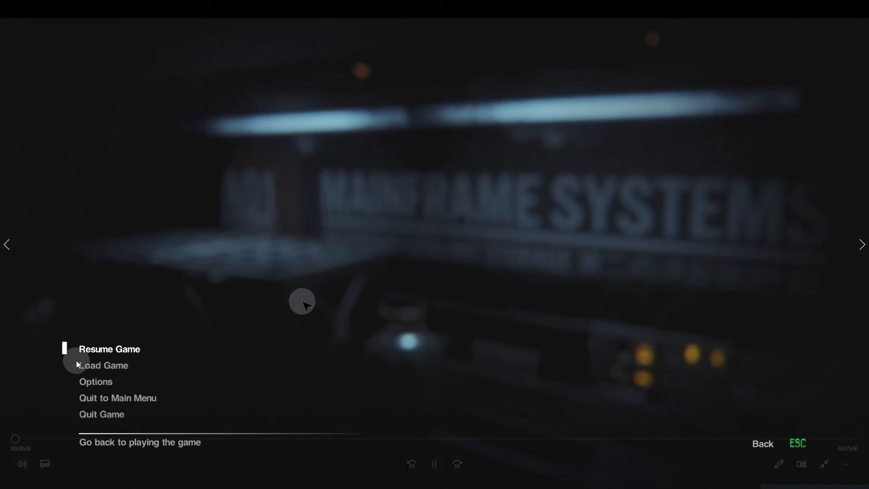
Resume the Alien Isolation clip and drag its volume slider down to 0.
left_click(19, 464)
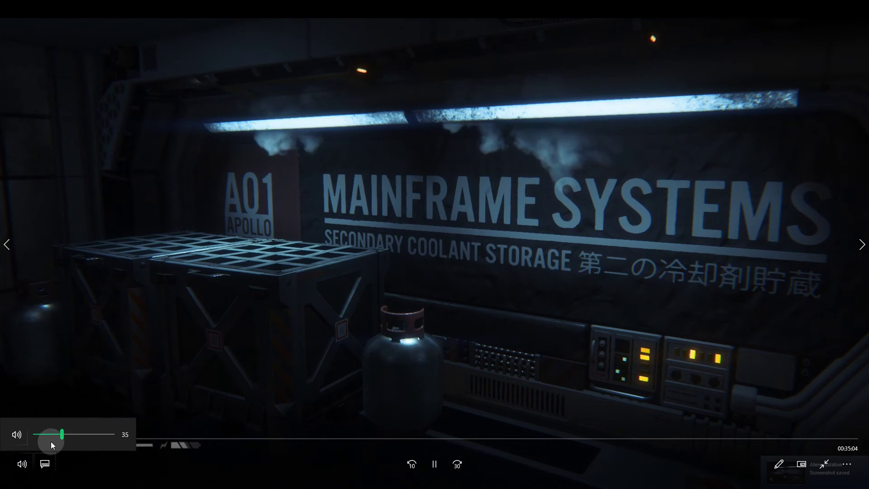
left_click_drag(54, 437, 30, 436)
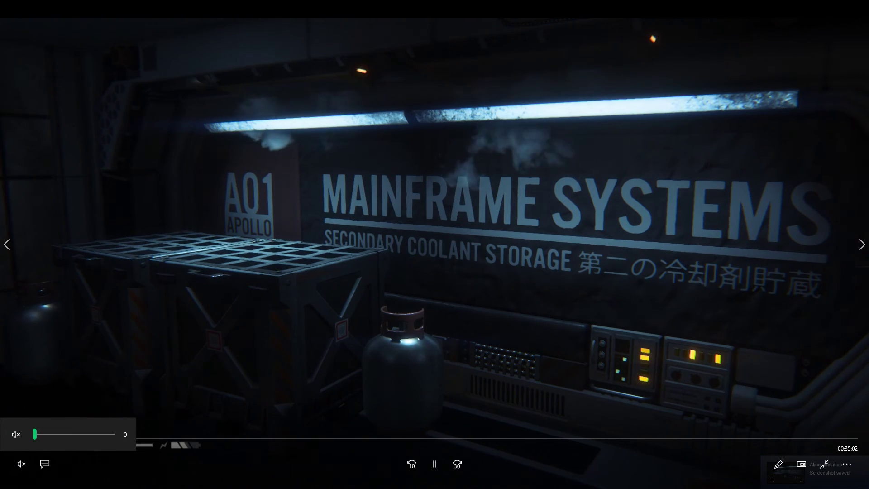